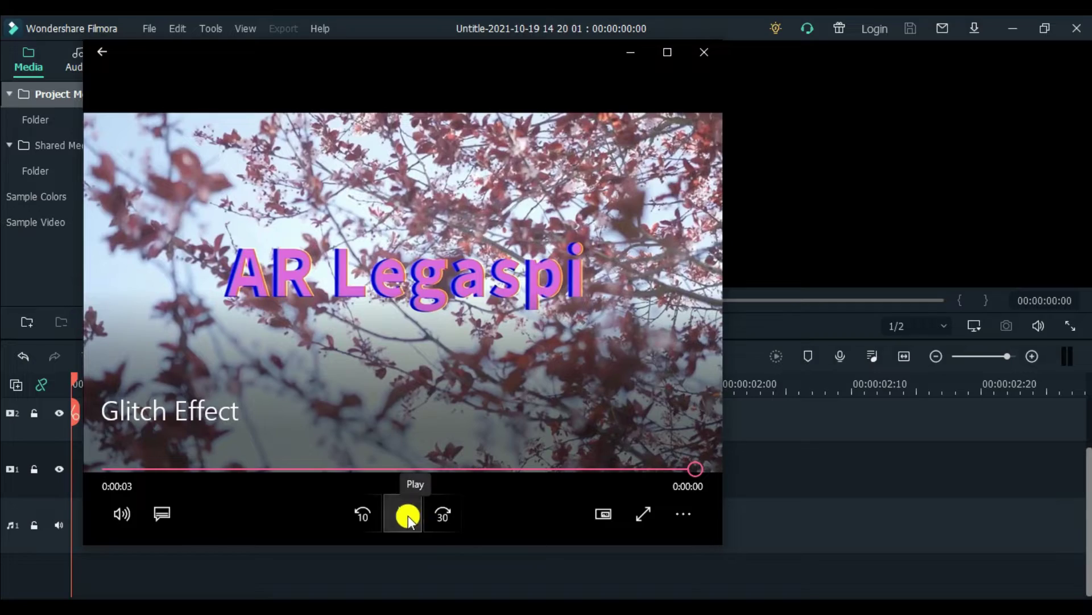
- Play the Glitch Effect sample clip in Movies & TV, then minimize the player
{"action": "left_click", "coordinate": [408, 514]}
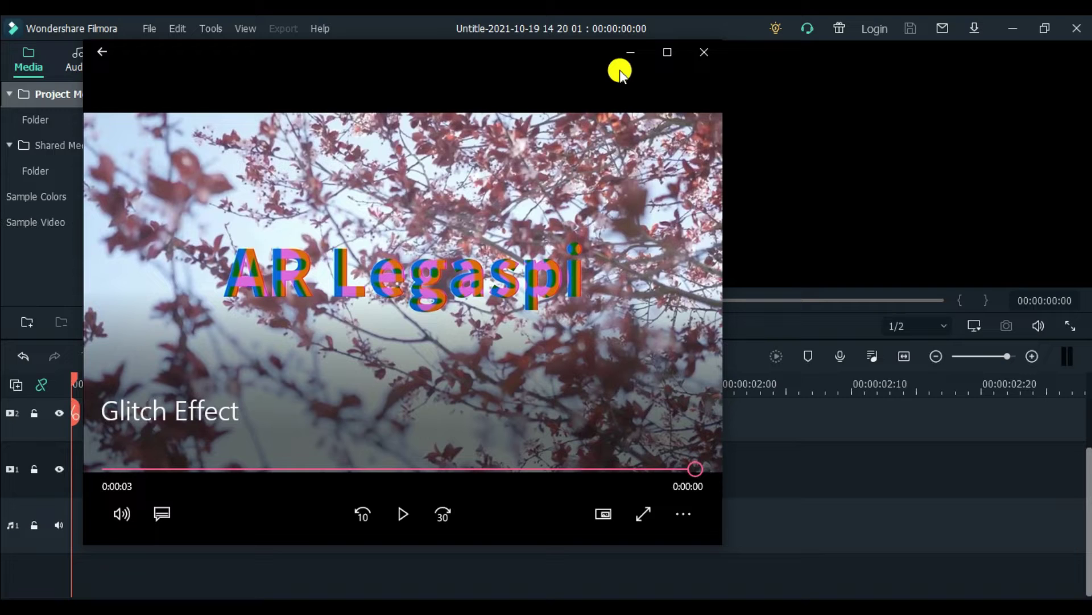
{"action": "left_click", "coordinate": [629, 54]}
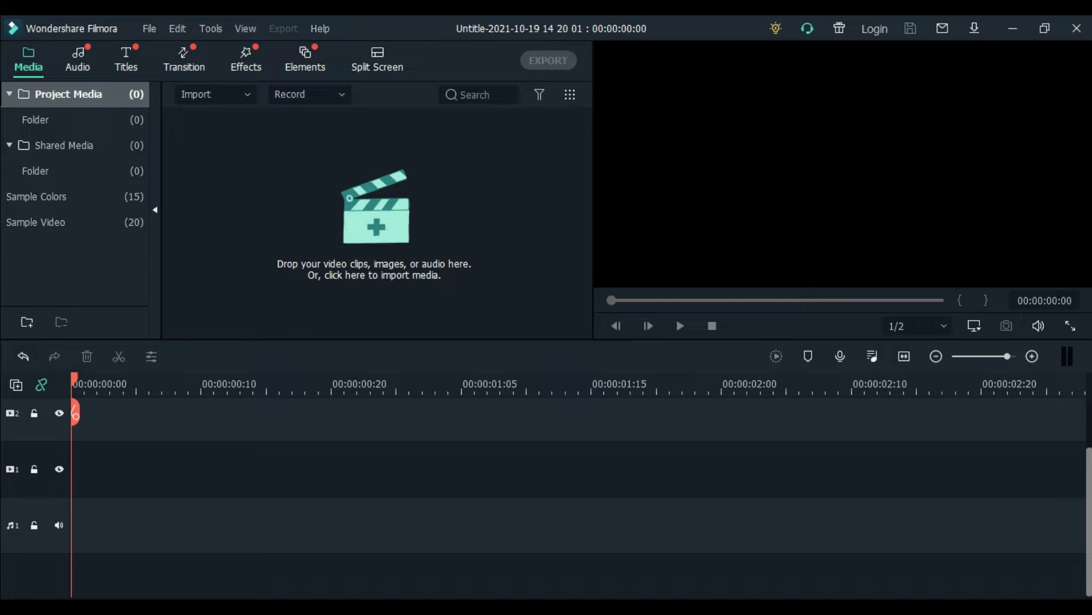
- Drag the Title 29 template from the Titles library onto video track 1
{"action": "left_click", "coordinate": [131, 67]}
{"action": "scroll", "coordinate": [393, 209], "scroll_direction": "down", "scroll_amount": 5}
{"action": "scroll", "coordinate": [393, 209], "scroll_direction": "up", "scroll_amount": 3}
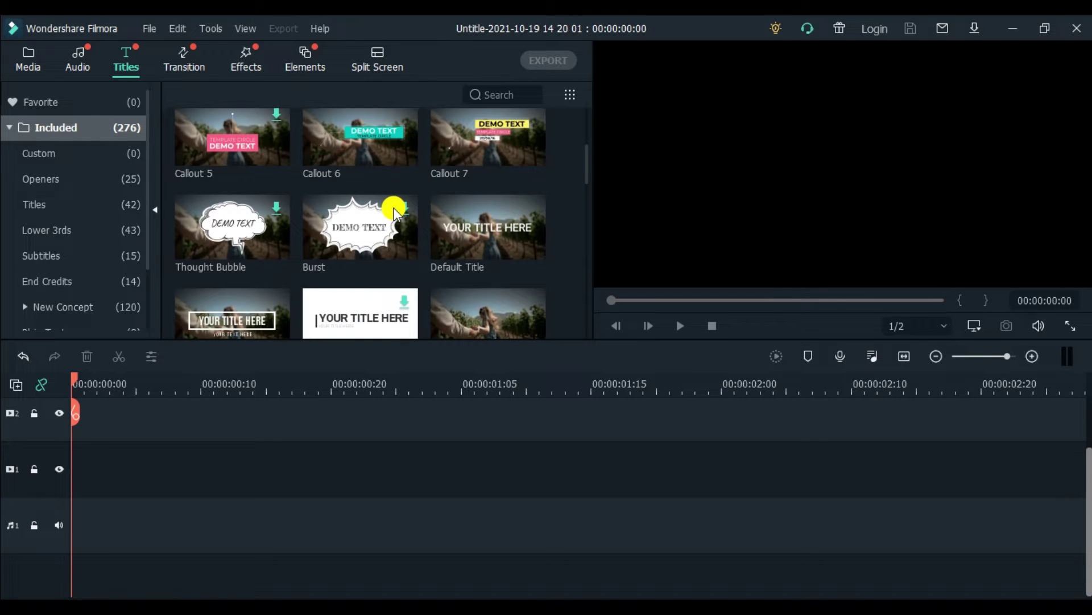
{"action": "scroll", "coordinate": [391, 218], "scroll_direction": "down", "scroll_amount": 3}
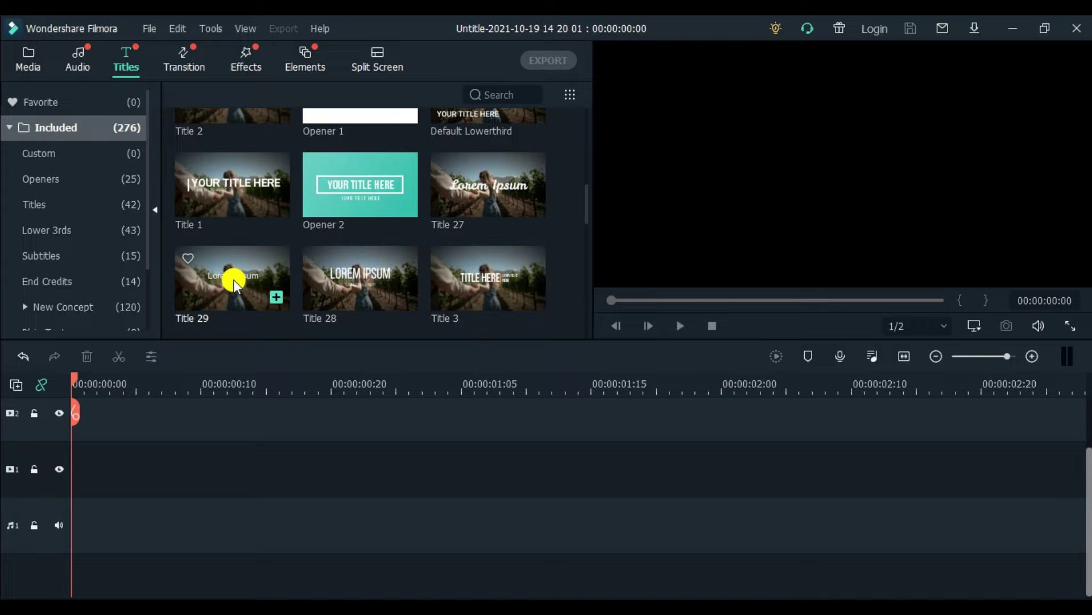
{"action": "left_click_drag", "start_coordinate": [244, 266], "coordinate": [23, 484]}
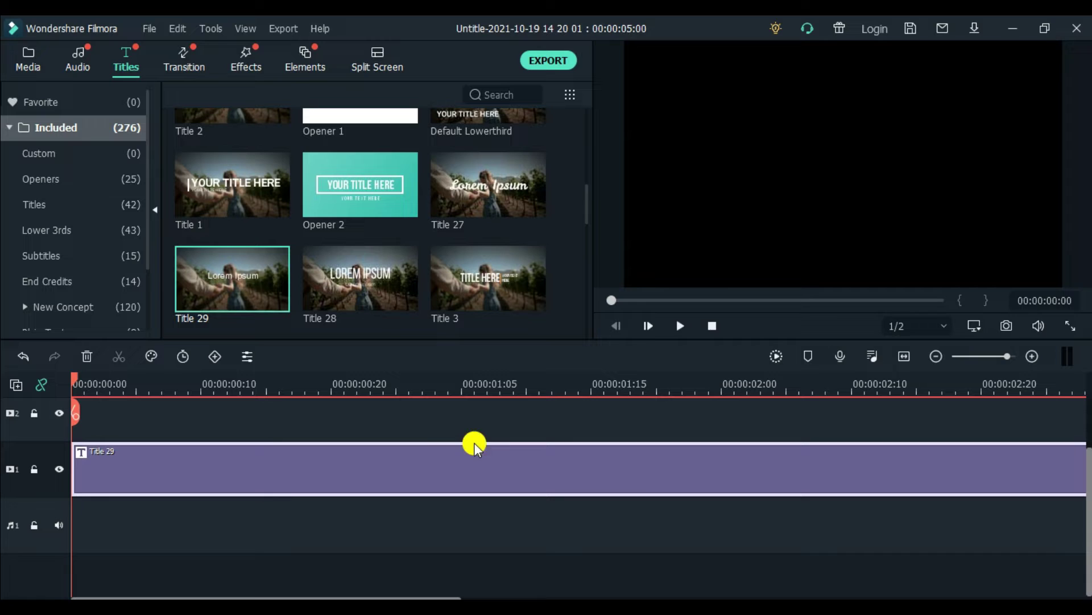
- Replace the Title 29 placeholder 'Lorem Ipsum' with the text 'AR LEGASPI'
{"action": "left_click", "coordinate": [411, 466]}
{"action": "double_click", "coordinate": [357, 466]}
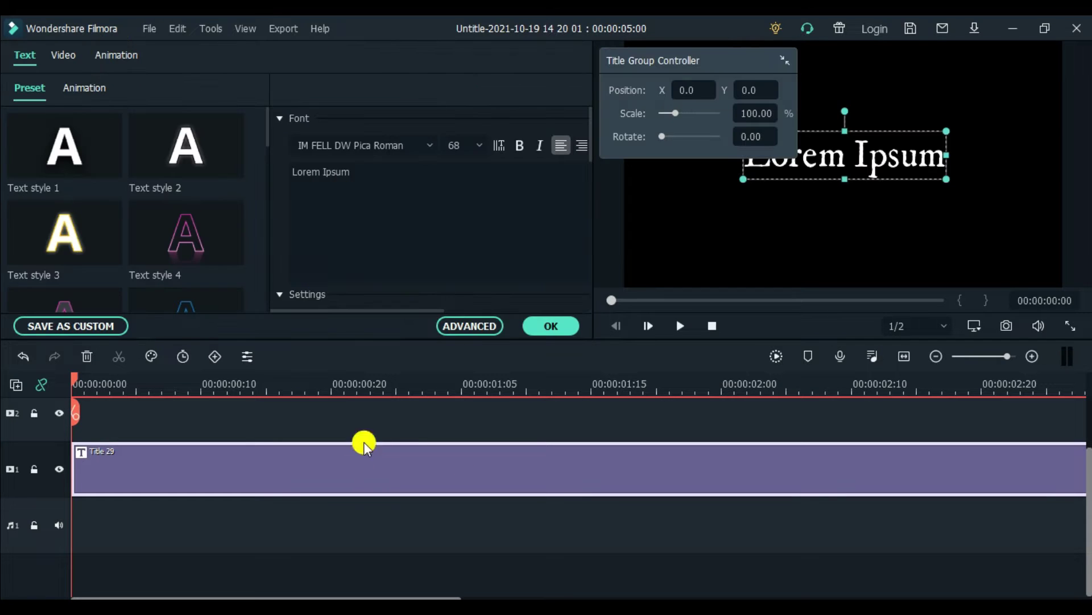
{"action": "left_click", "coordinate": [860, 150]}
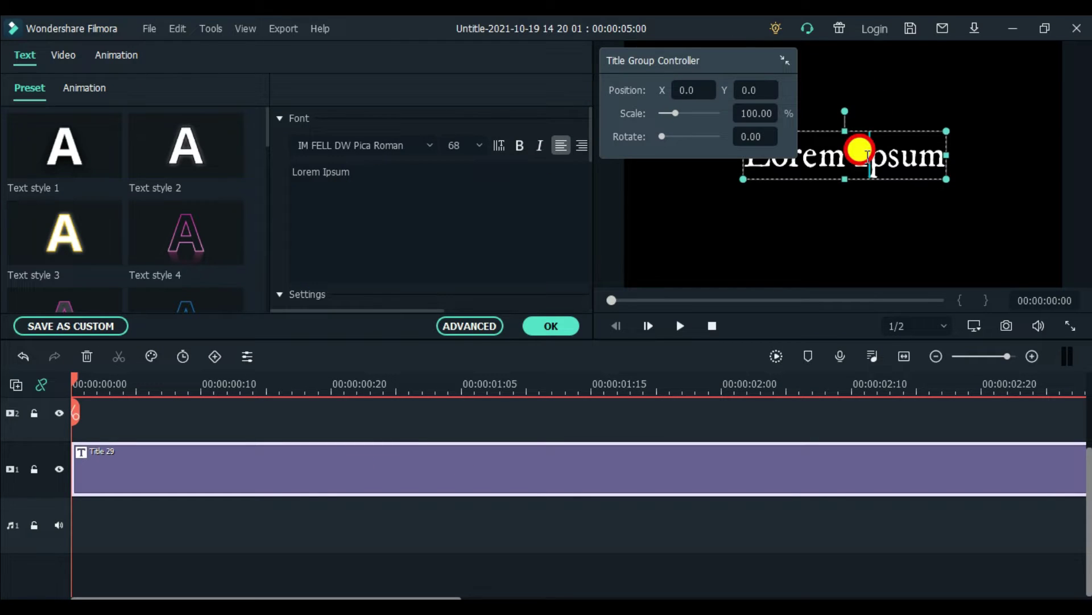
{"action": "left_click_drag", "start_coordinate": [366, 170], "coordinate": [290, 174]}
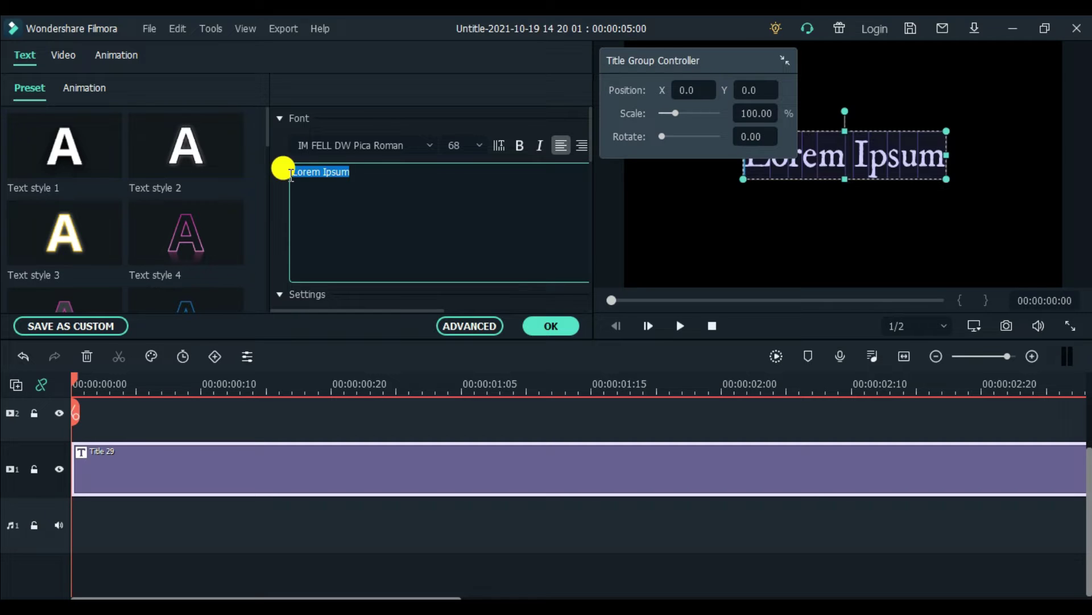
{"action": "type", "text": "ar"}
{"action": "key", "text": "BackSpace"}
{"action": "key", "text": "BackSpace"}
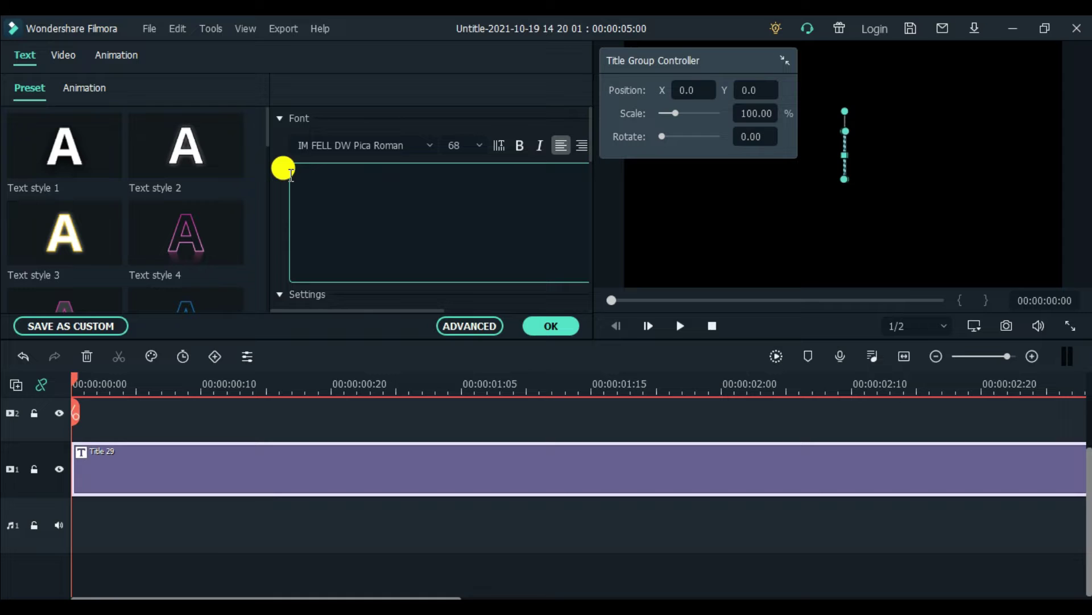
{"action": "type", "text": "AR LE"}
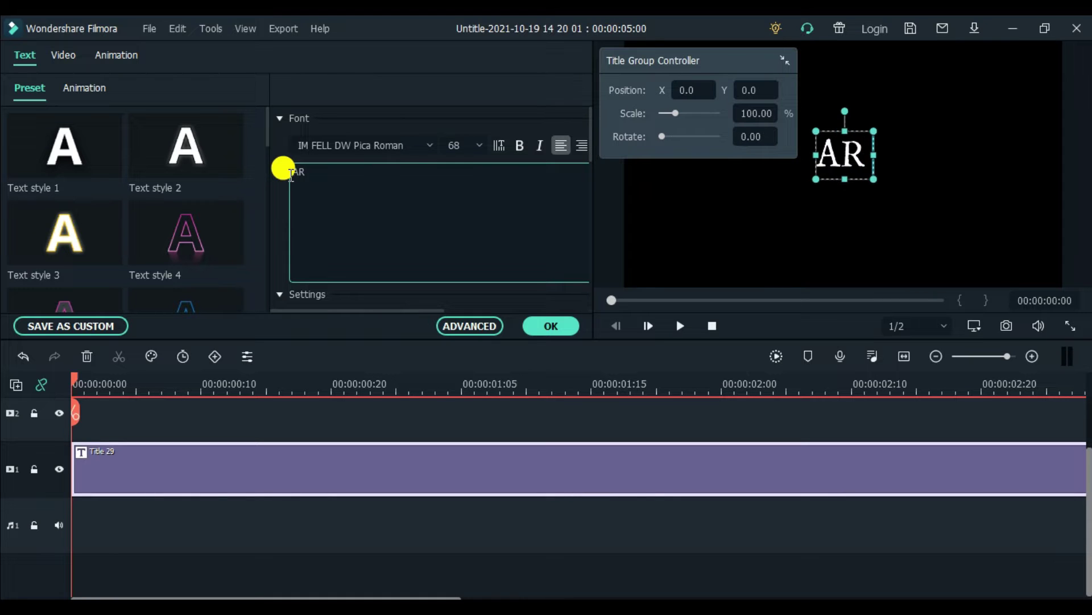
{"action": "type", "text": "GASP"}
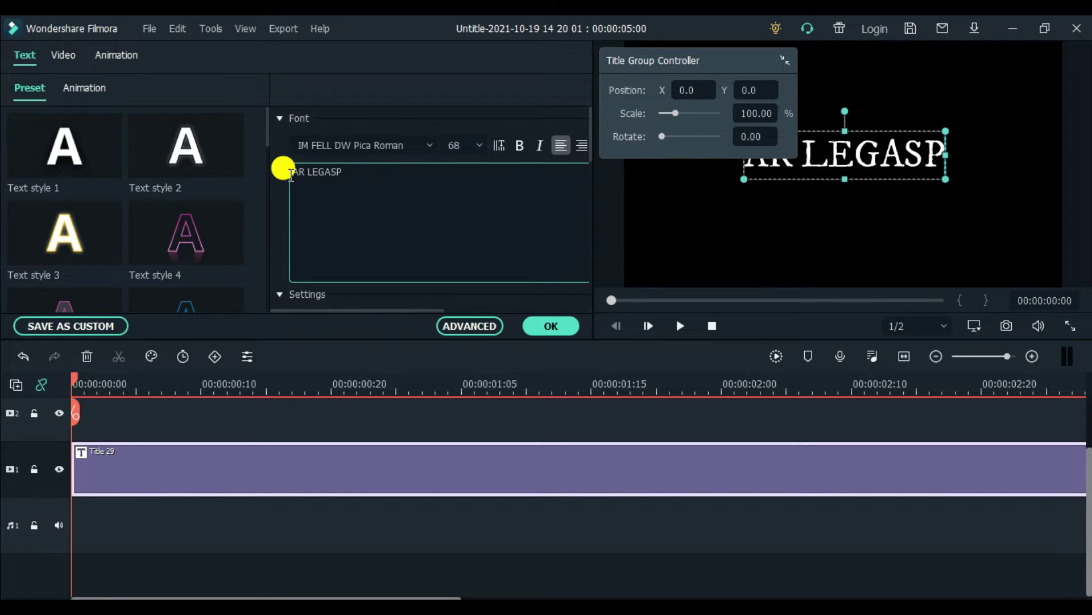
{"action": "type", "text": "I"}
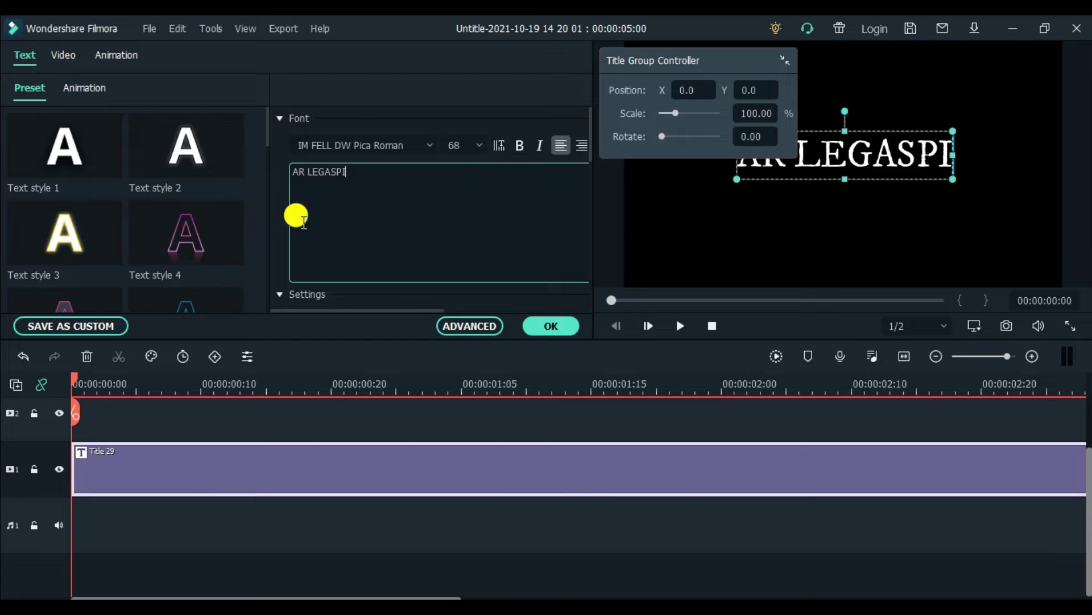
- Set the title font to Knewave at size 100, after trying Goudy Stout and Haettenschweiler
{"action": "left_click", "coordinate": [426, 145]}
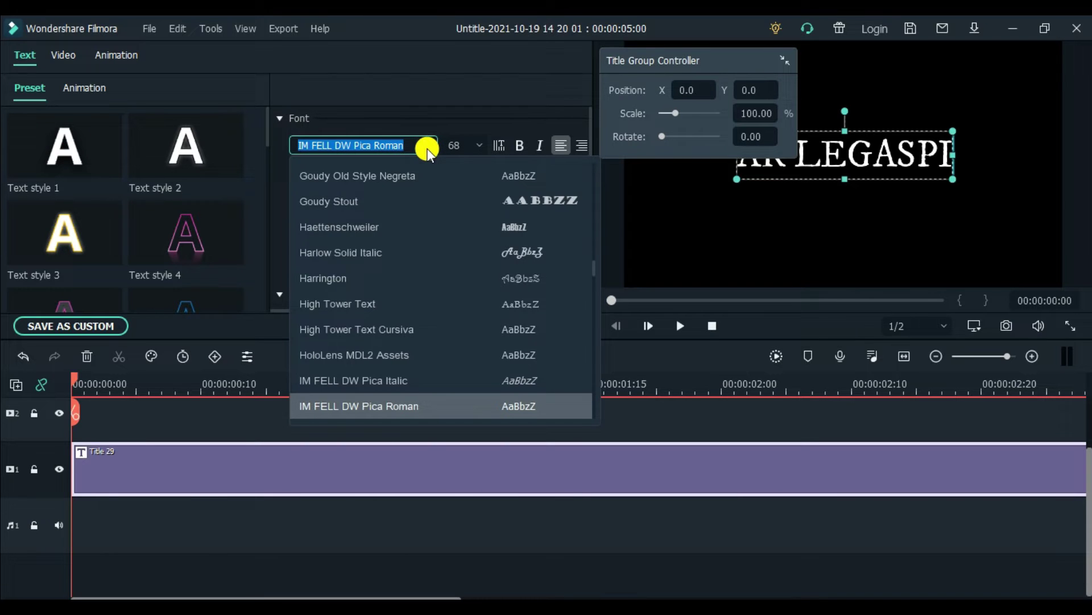
{"action": "left_click", "coordinate": [494, 201]}
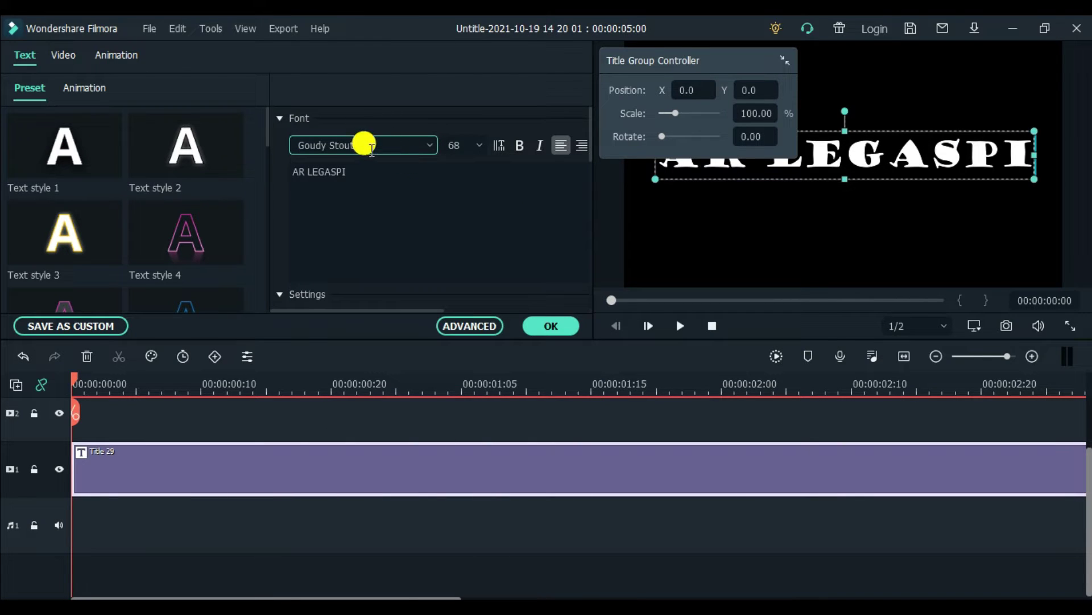
{"action": "left_click", "coordinate": [432, 145]}
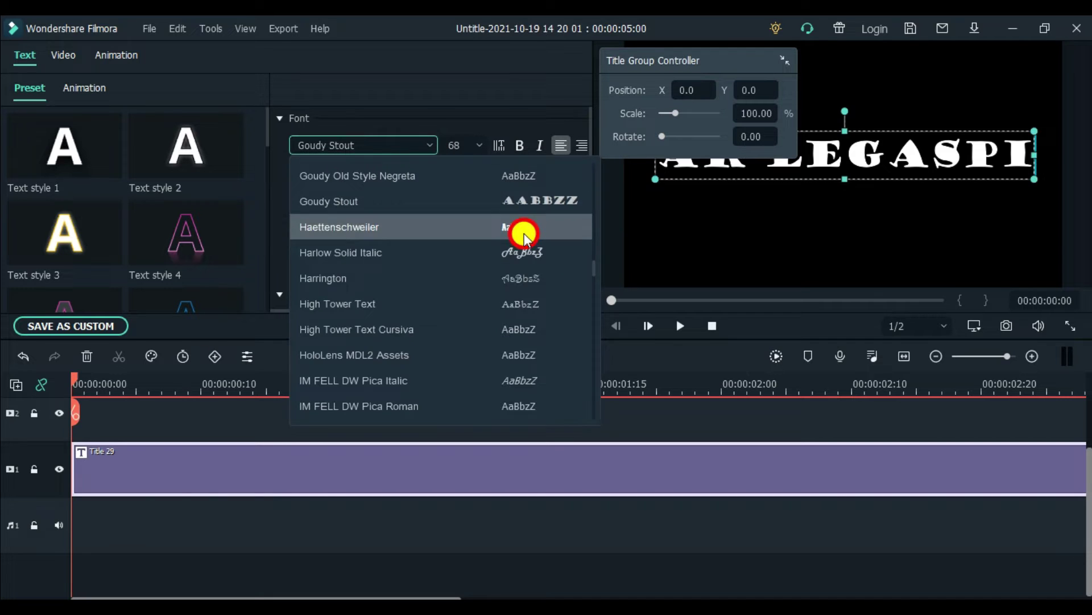
{"action": "left_click", "coordinate": [520, 231]}
{"action": "left_click", "coordinate": [428, 145]}
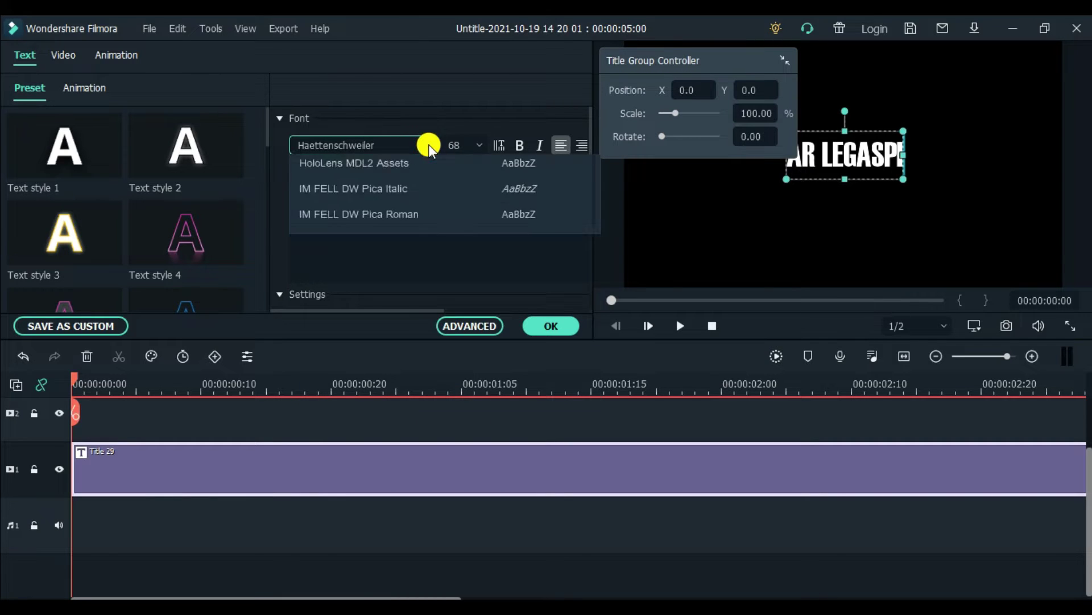
{"action": "scroll", "coordinate": [429, 279], "scroll_direction": "down", "scroll_amount": 5}
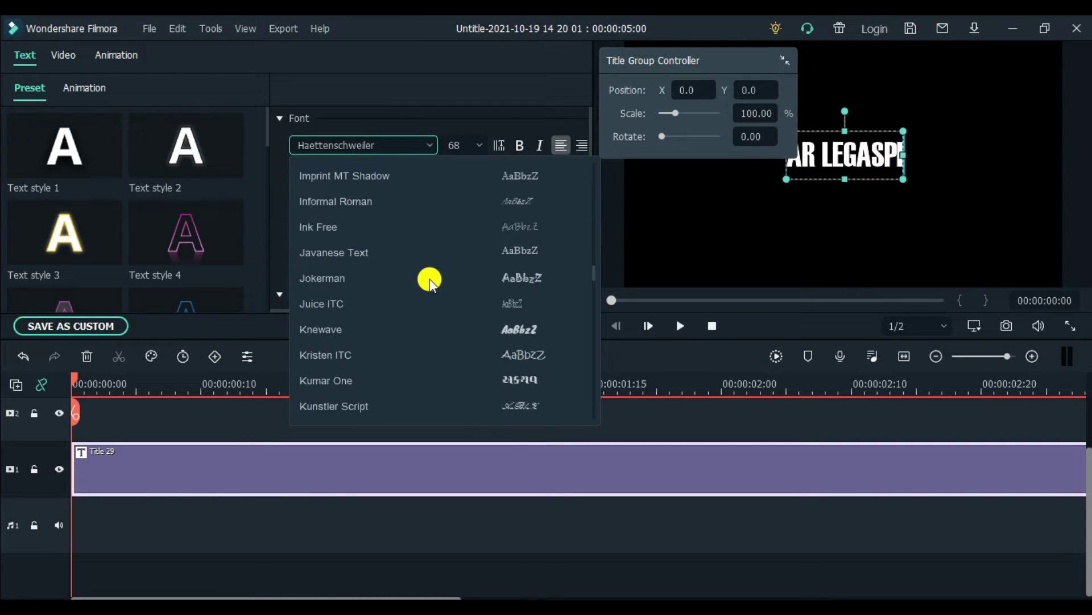
{"action": "left_click", "coordinate": [541, 326]}
{"action": "left_click", "coordinate": [462, 145]}
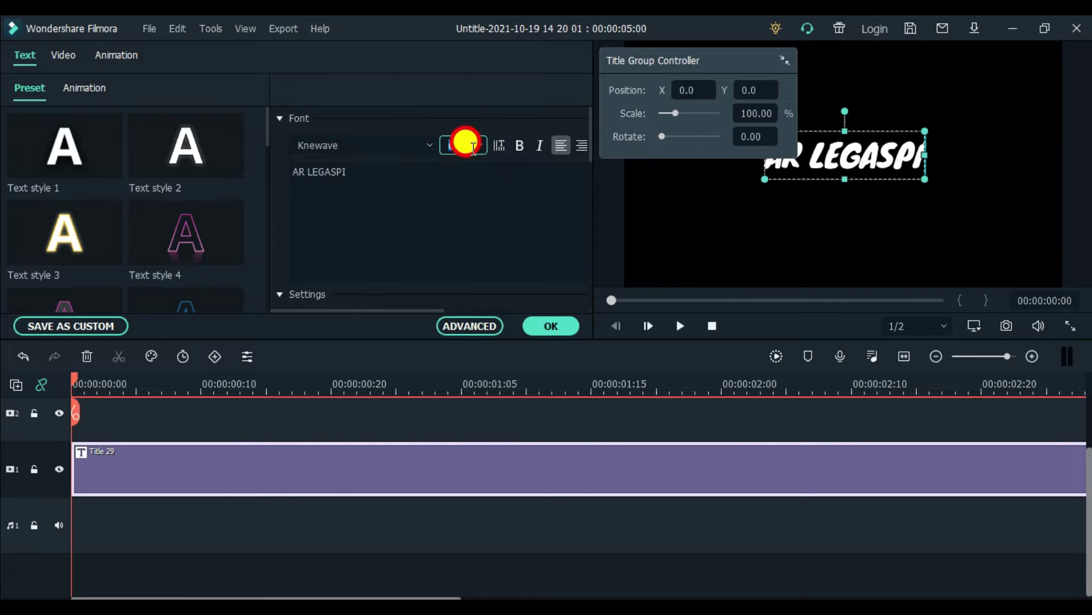
{"action": "left_click", "coordinate": [476, 149]}
{"action": "scroll", "coordinate": [466, 199], "scroll_direction": "down", "scroll_amount": 3}
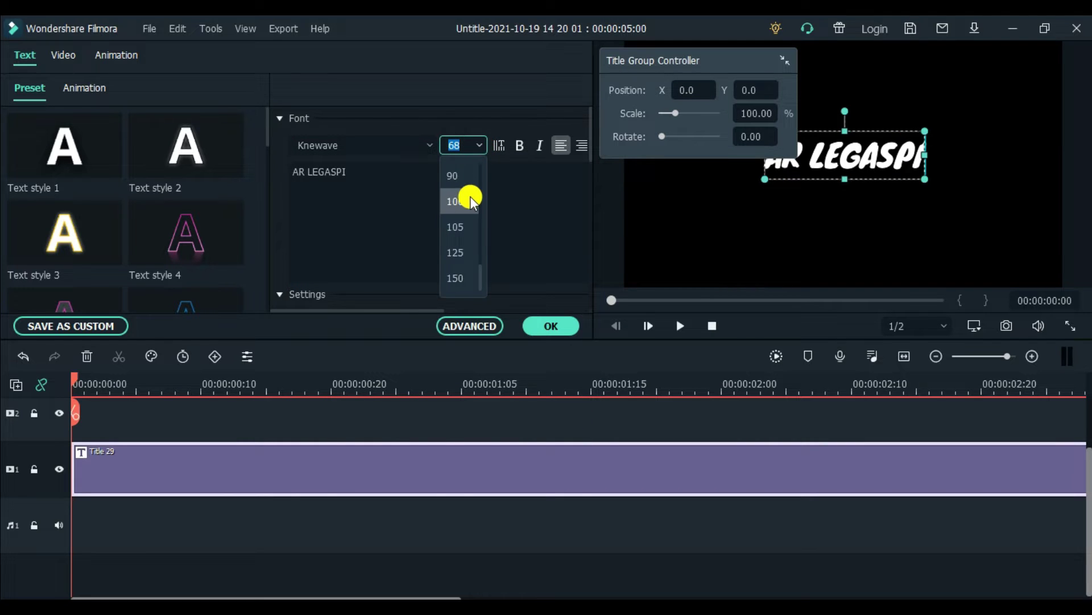
{"action": "left_click", "coordinate": [463, 200]}
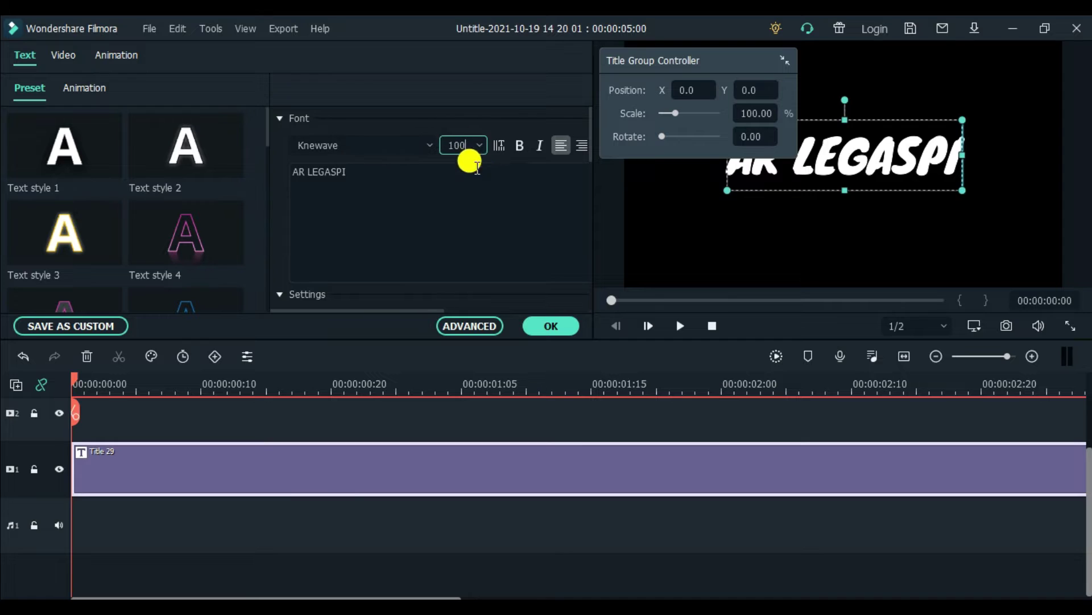
{"action": "scroll", "coordinate": [460, 228], "scroll_direction": "down", "scroll_amount": 2}
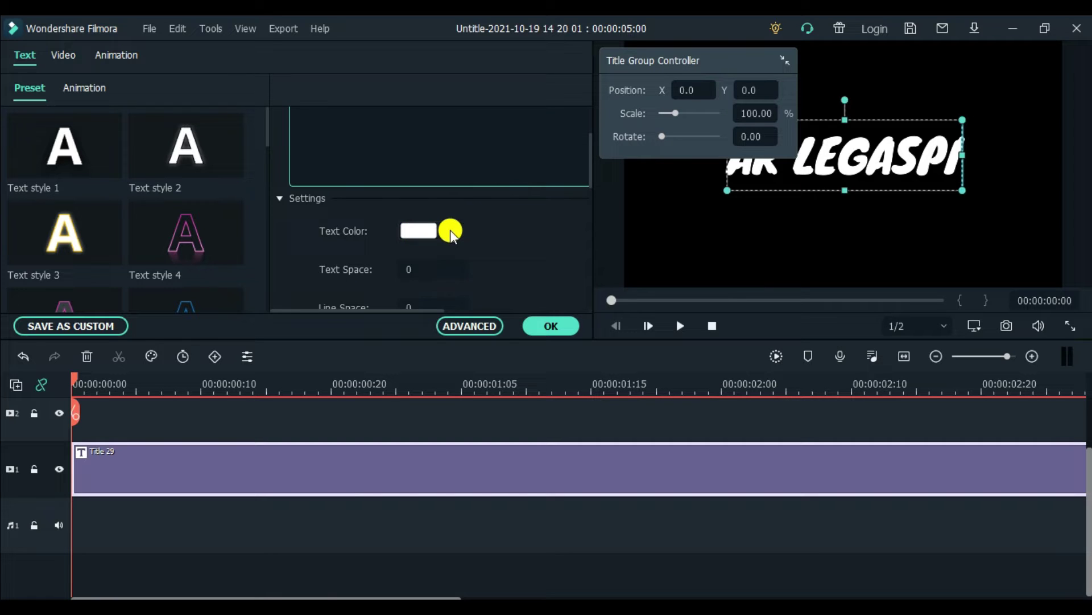
- Color the AR LEGASPI text purple, confirm with OK, and deselect the title
{"action": "left_click", "coordinate": [449, 232]}
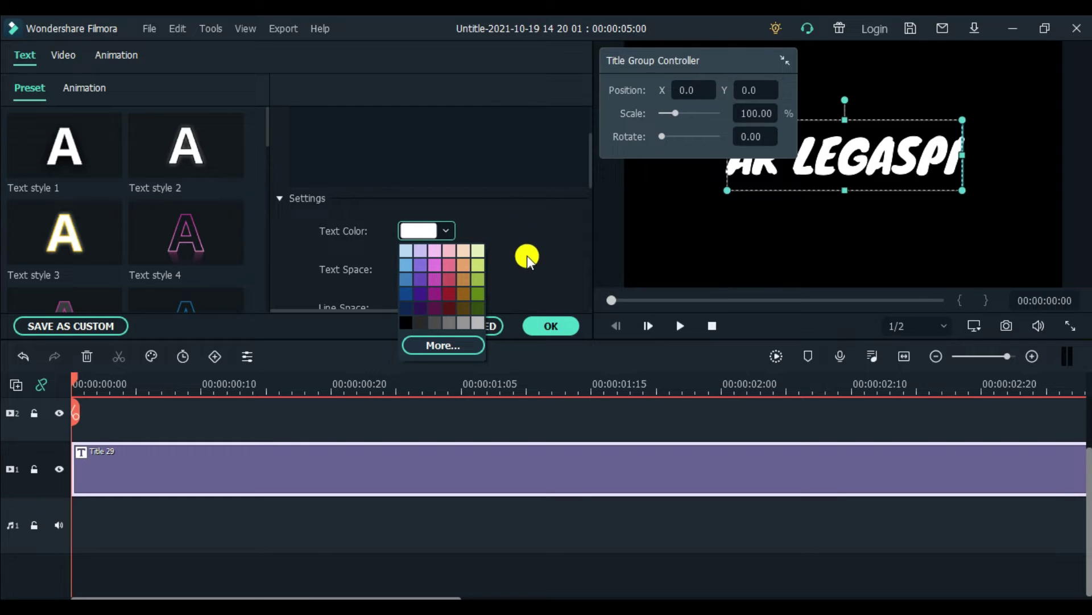
{"action": "left_click", "coordinate": [423, 286]}
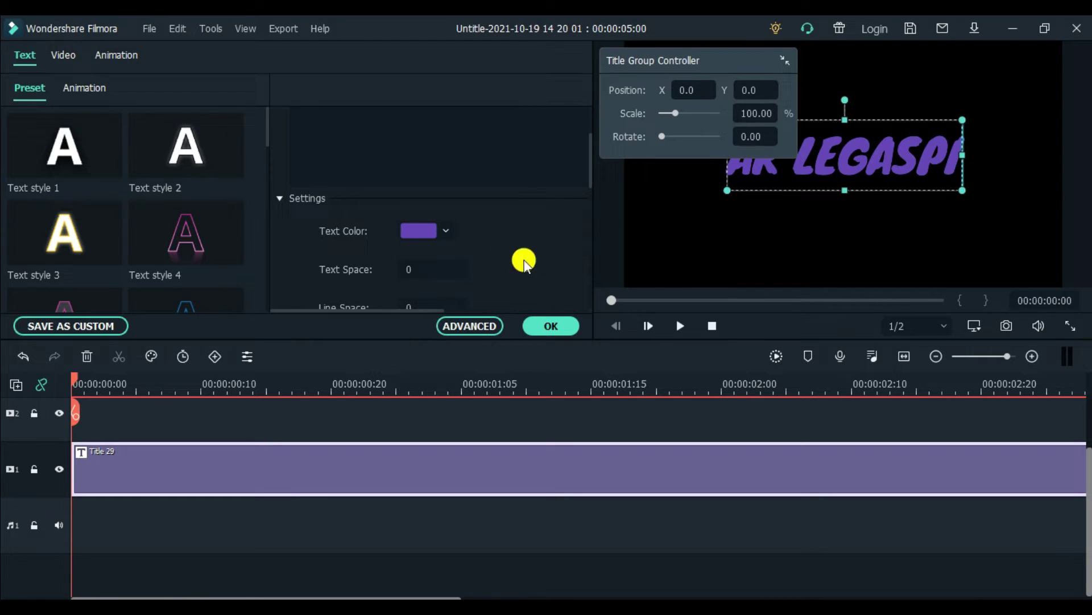
{"action": "left_click", "coordinate": [543, 326]}
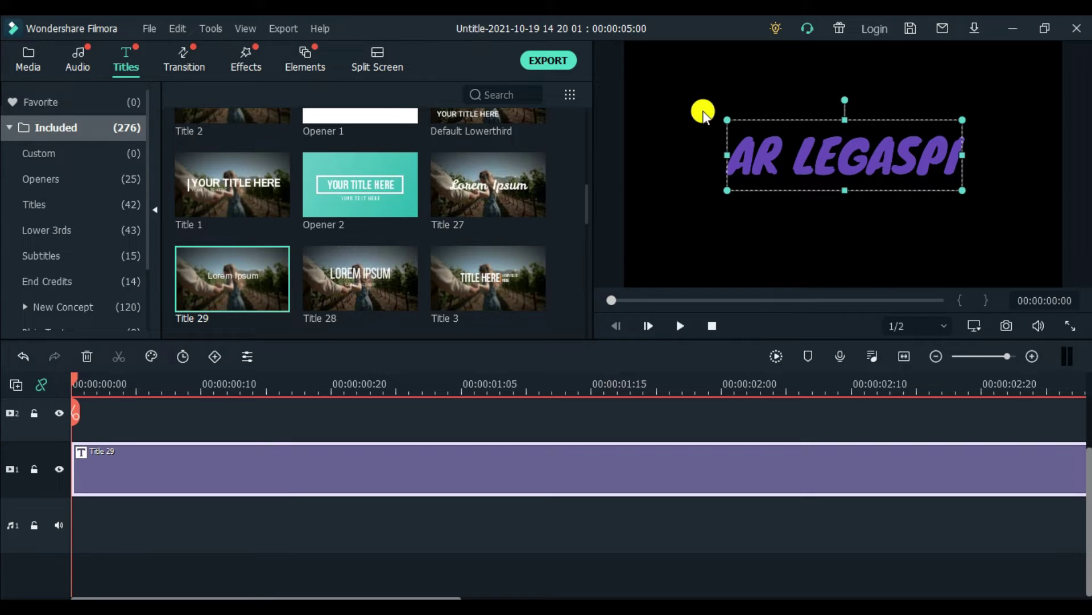
{"action": "left_click", "coordinate": [751, 232]}
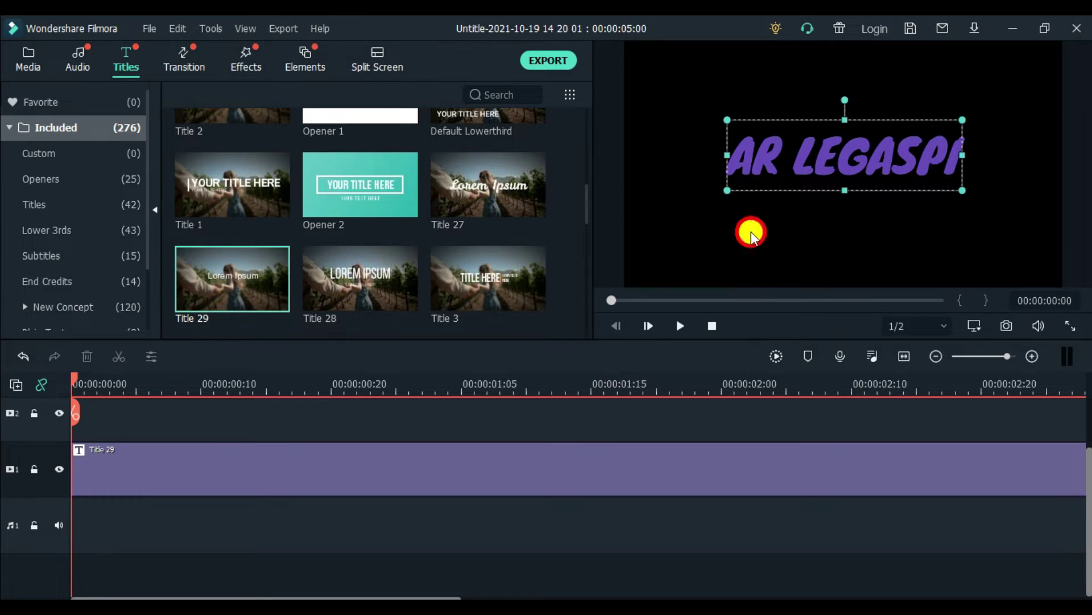
- Show the Project Media folder and play the AR LEGASPI title clip, replaying it from near the start
{"action": "left_click", "coordinate": [31, 57]}
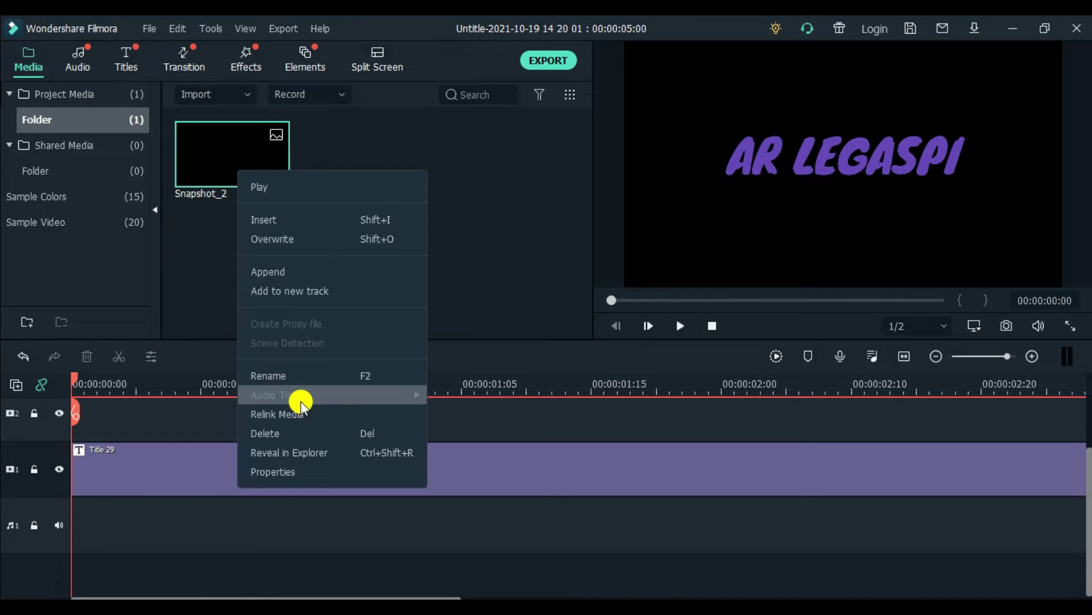
{"action": "left_click", "coordinate": [298, 397]}
{"action": "key", "text": "space"}
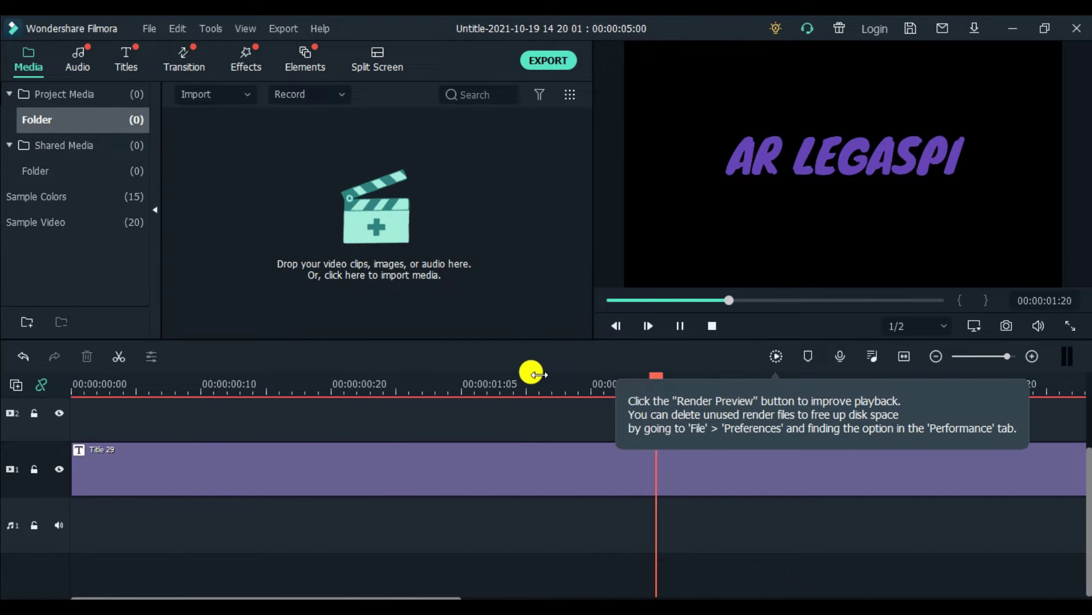
{"action": "scroll", "coordinate": [527, 374], "scroll_direction": "down", "scroll_amount": 3}
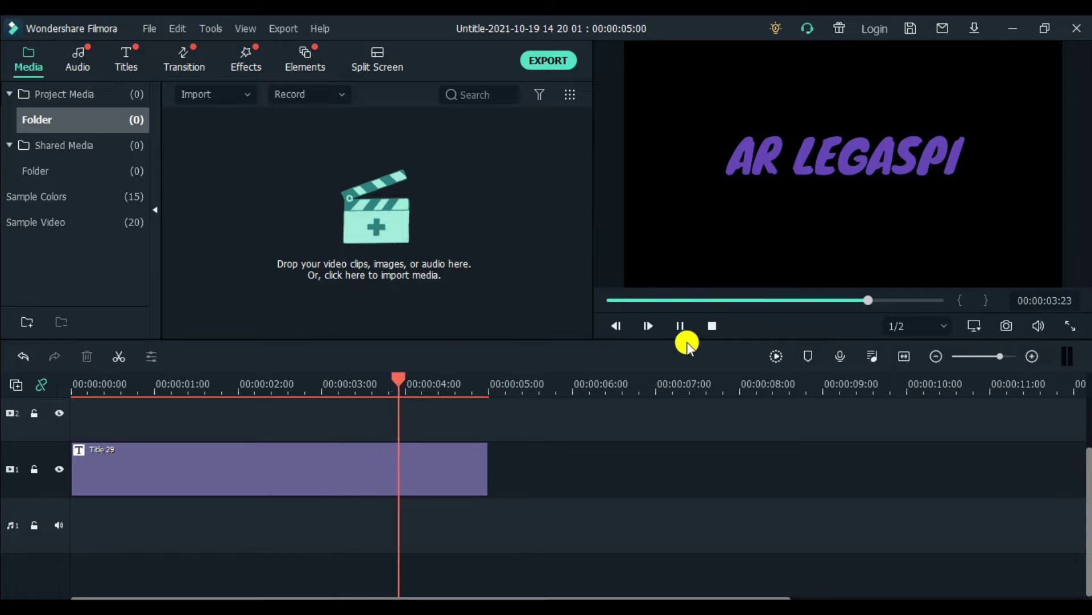
{"action": "left_click", "coordinate": [140, 381]}
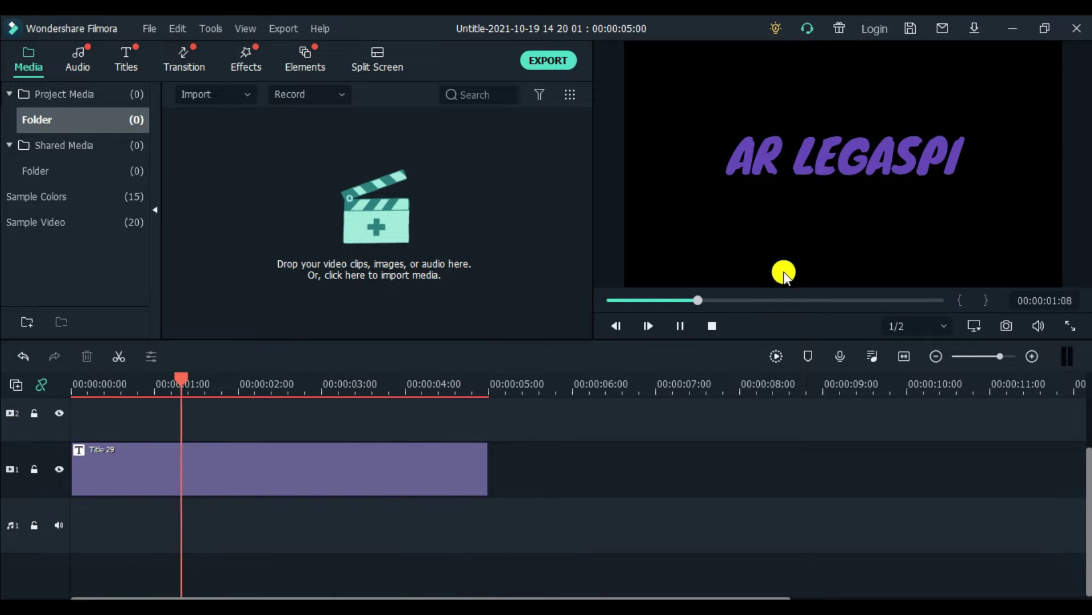
- Snapshot the AR LEGASPI frame and replace Title 29 with Snapshot_3 on video track 1
{"action": "left_click", "coordinate": [1008, 326]}
{"action": "mouse_move", "coordinate": [275, 196]}
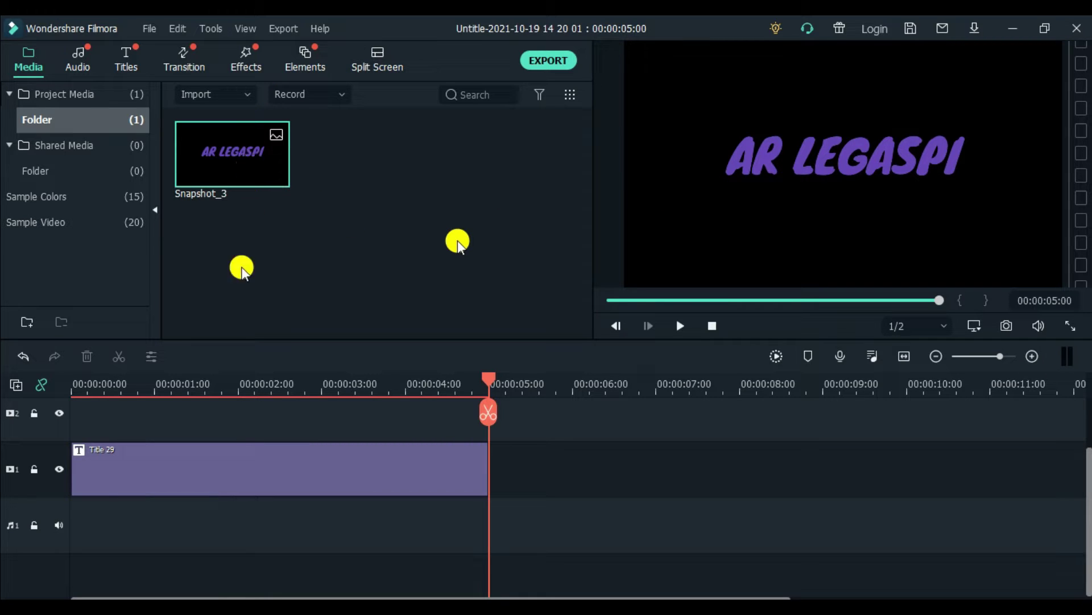
{"action": "left_click", "coordinate": [222, 461]}
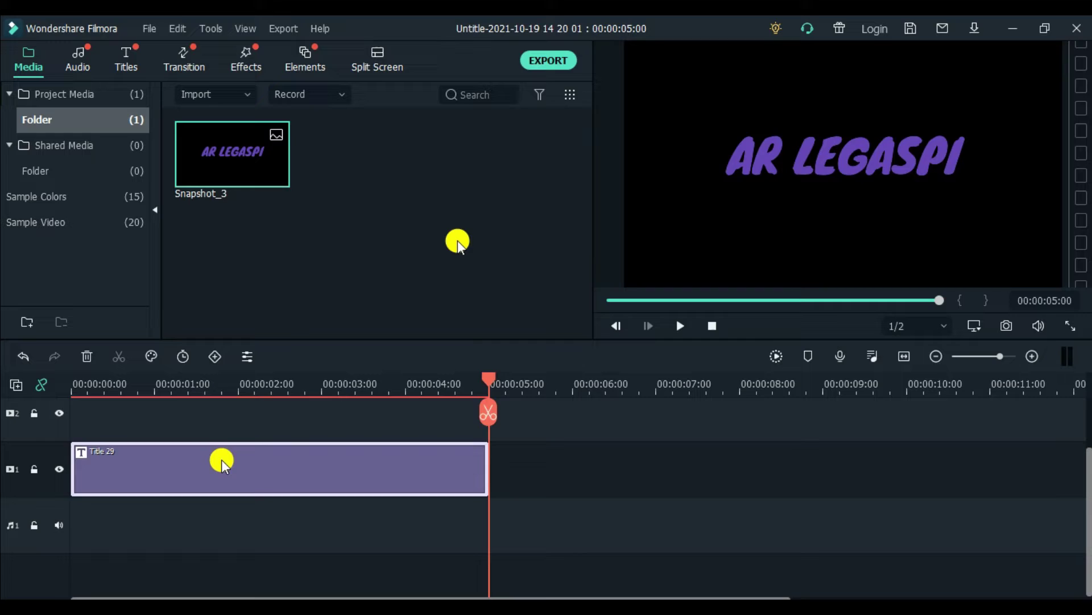
{"action": "key", "text": "Delete"}
{"action": "left_click_drag", "start_coordinate": [226, 146], "coordinate": [149, 441]}
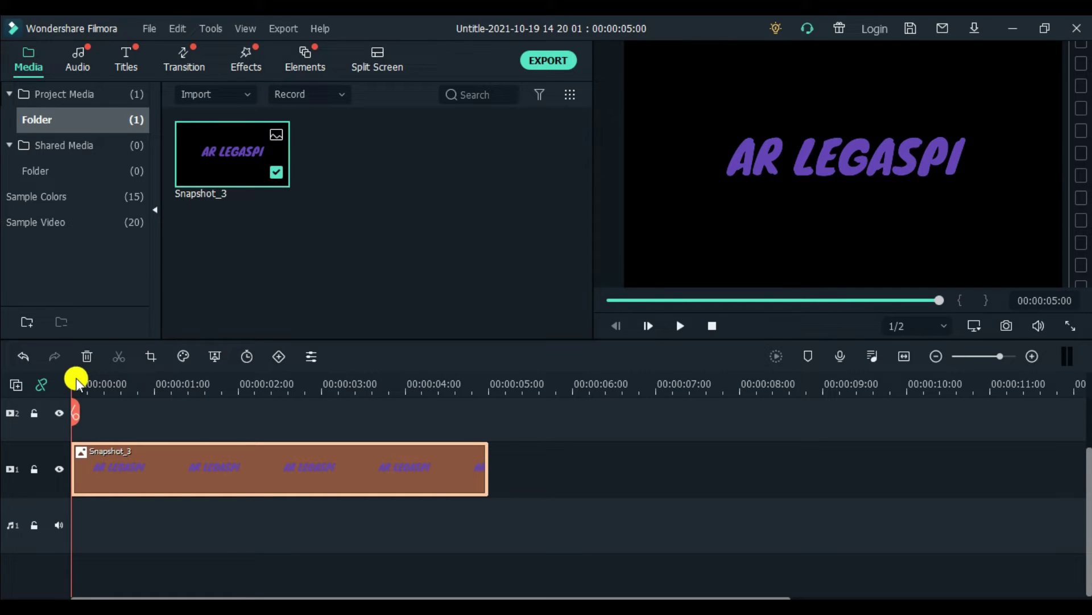
- Split Snapshot_3 at 00:00:03:00, delete the part after it, and zoom the timeline in
{"action": "left_click", "coordinate": [266, 382]}
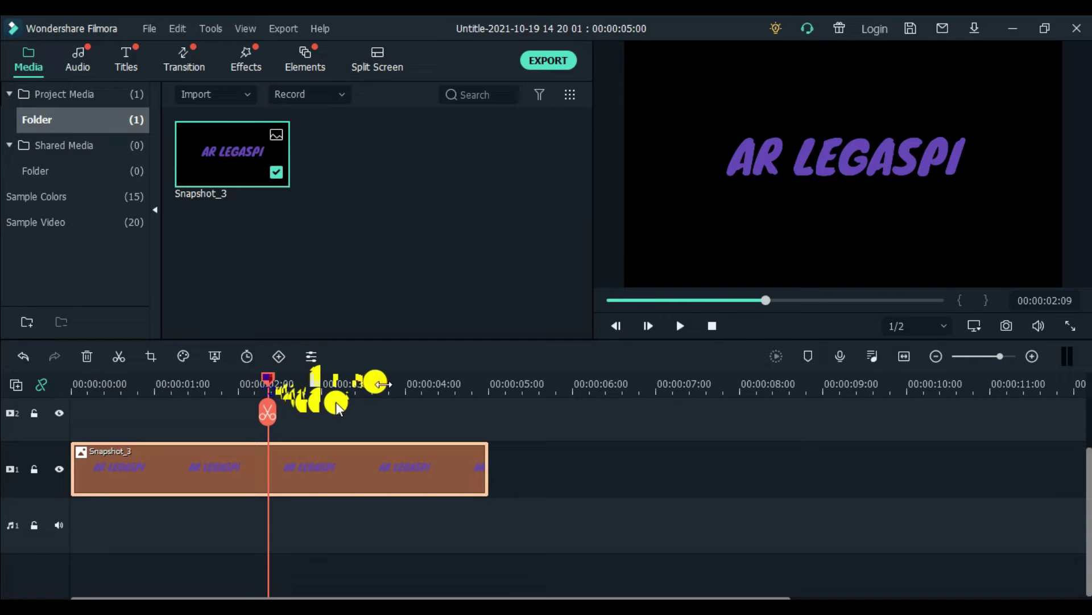
{"action": "left_click_drag", "start_coordinate": [268, 377], "coordinate": [322, 384]}
{"action": "left_click", "coordinate": [321, 414]}
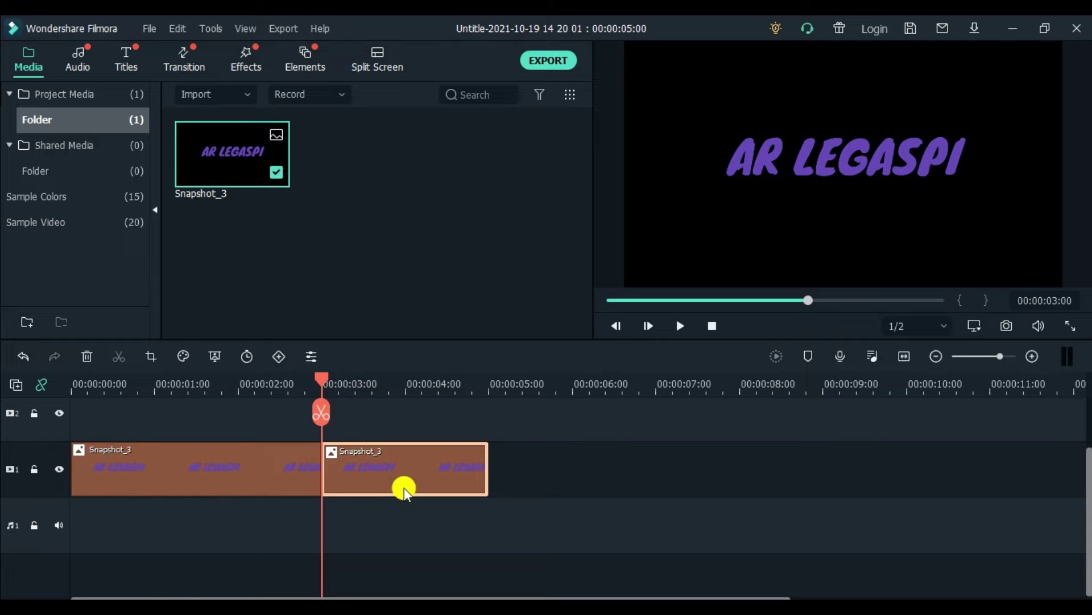
{"action": "key", "text": "Delete"}
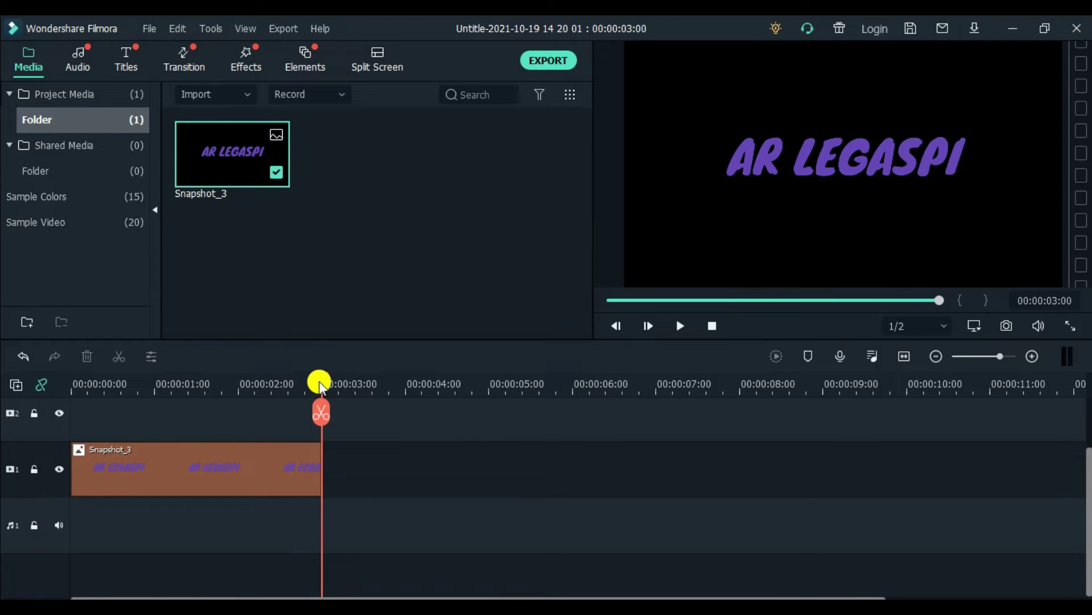
{"action": "left_click_drag", "start_coordinate": [319, 381], "coordinate": [18, 377]}
{"action": "key", "text": "shift+z"}
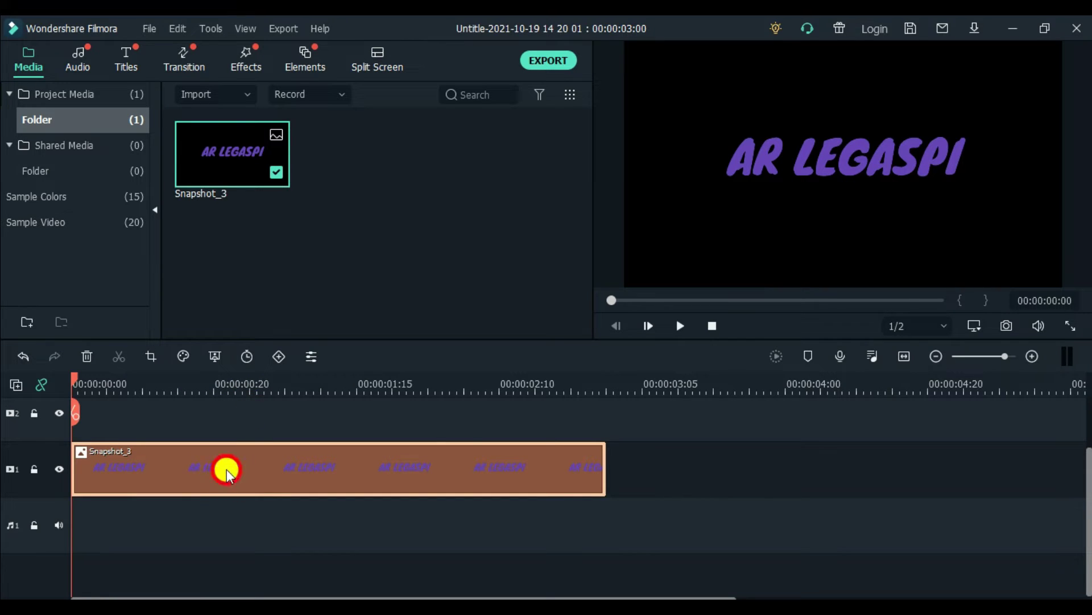
- Split Snapshot_3 at 00:00:01:00 and again at 00:00:02:00
{"action": "left_click_drag", "start_coordinate": [226, 469], "coordinate": [176, 475]}
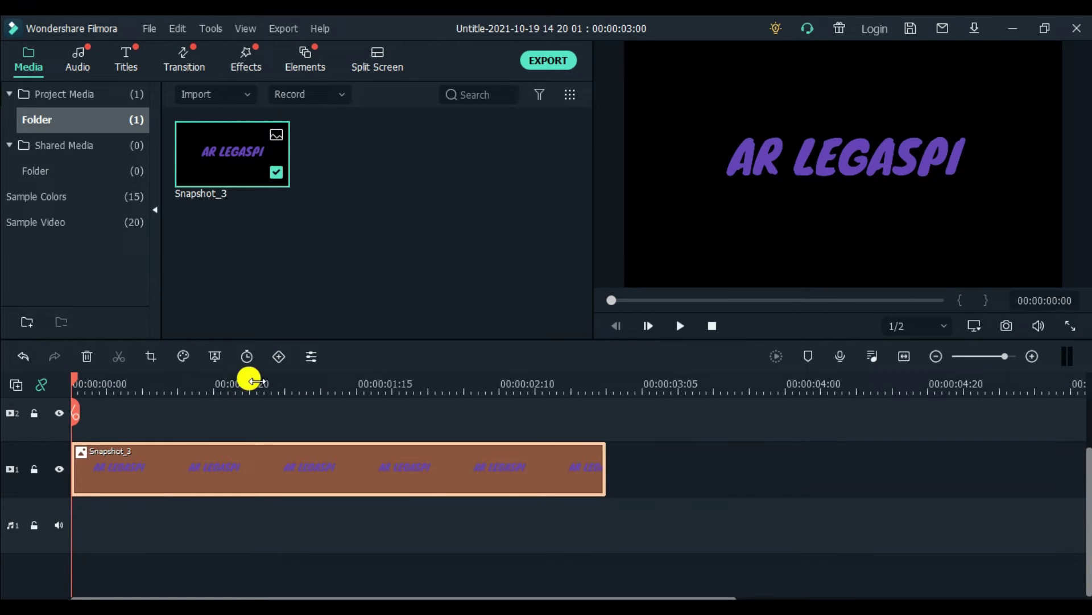
{"action": "left_click", "coordinate": [318, 379]}
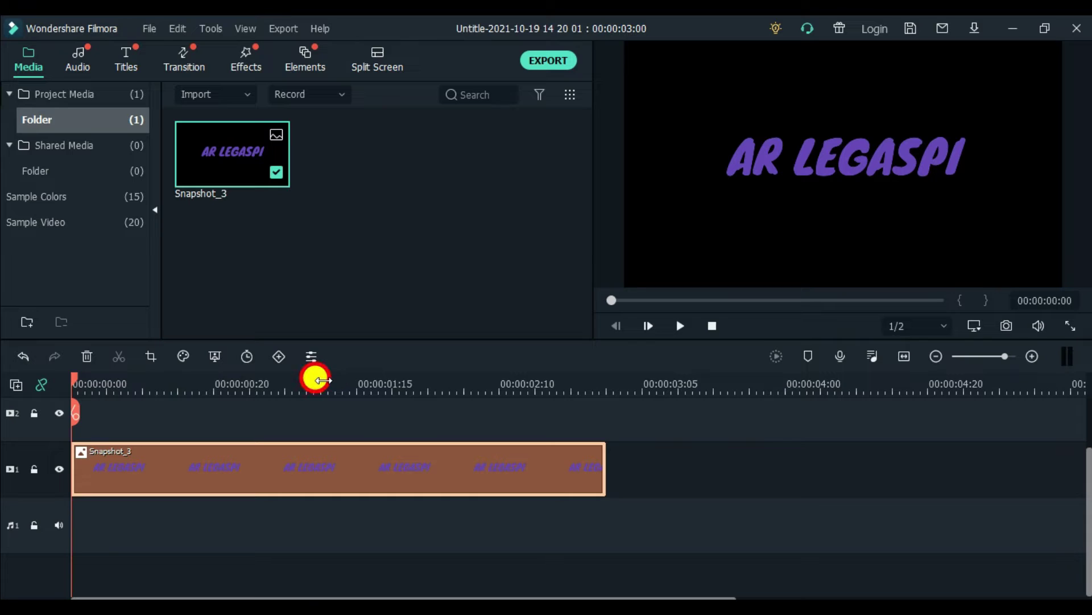
{"action": "left_click_drag", "start_coordinate": [320, 381], "coordinate": [322, 388]}
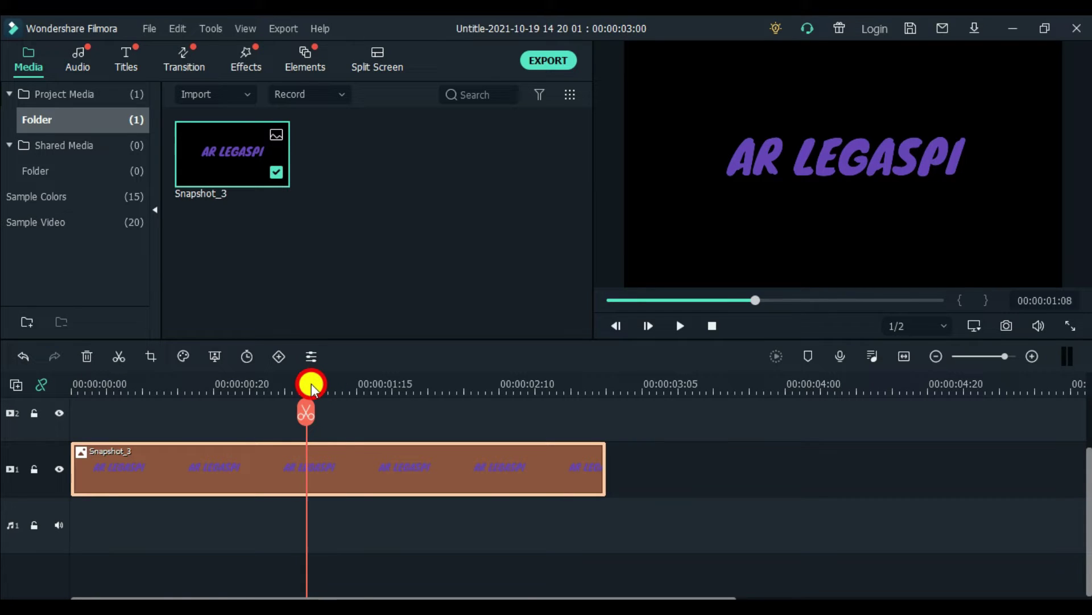
{"action": "left_click_drag", "start_coordinate": [311, 389], "coordinate": [252, 392]}
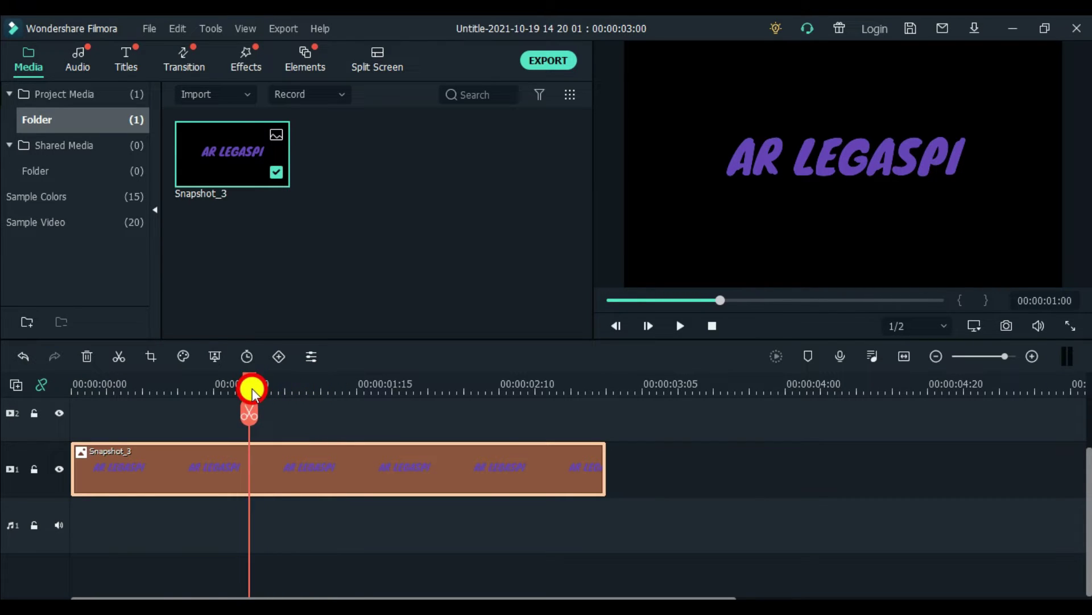
{"action": "left_click", "coordinate": [249, 415]}
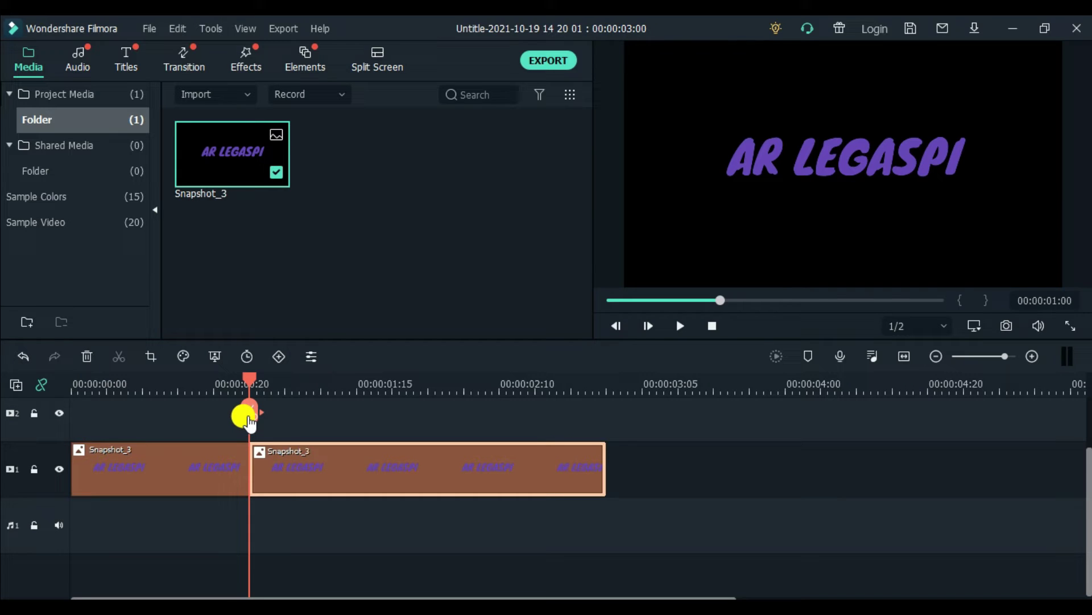
{"action": "left_click", "coordinate": [426, 384]}
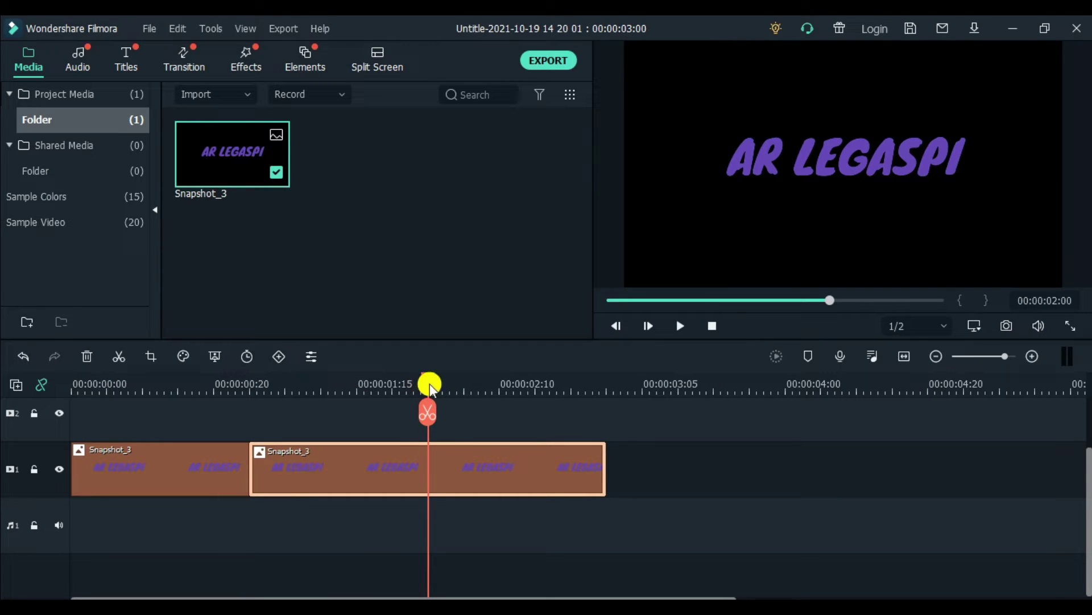
{"action": "left_click", "coordinate": [427, 420]}
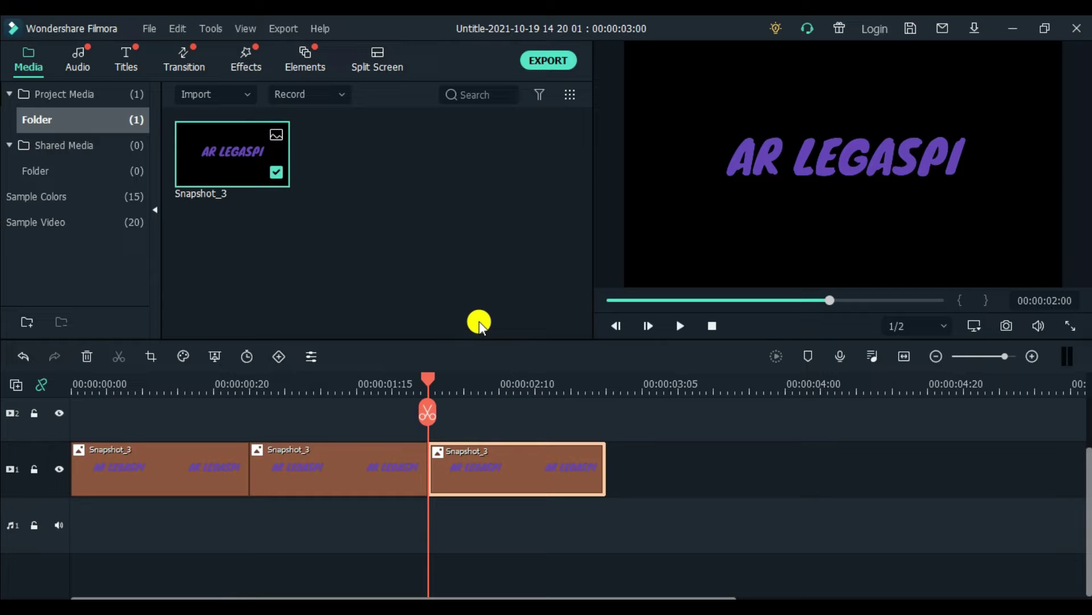
{"action": "left_click_drag", "start_coordinate": [427, 376], "coordinate": [335, 380]}
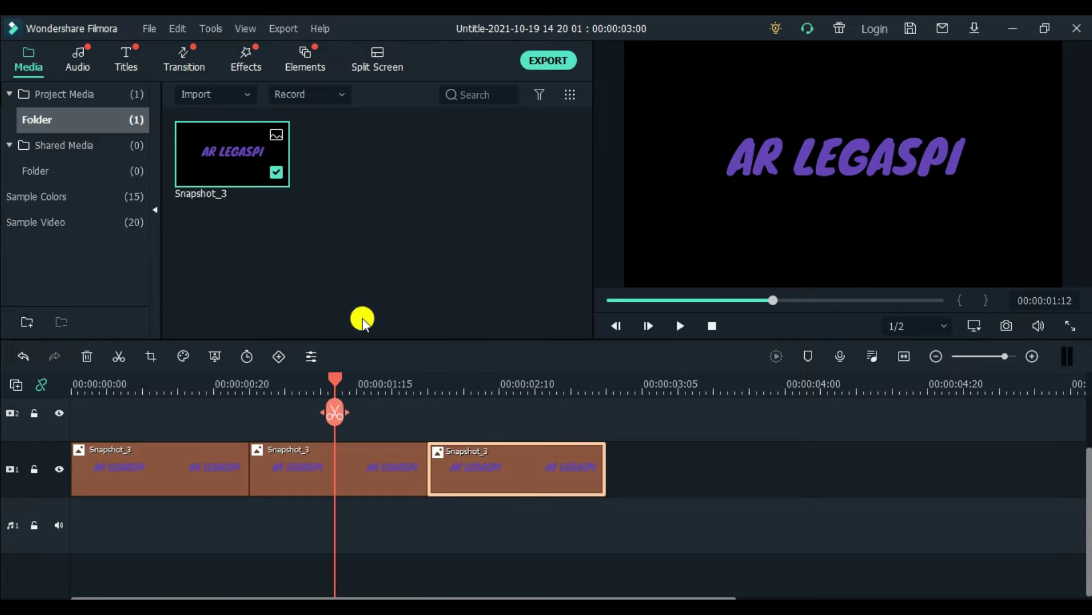
- Preview the Strong Glitch effect from Included and drop it onto the first Snapshot_3 piece
{"action": "left_click", "coordinate": [245, 58]}
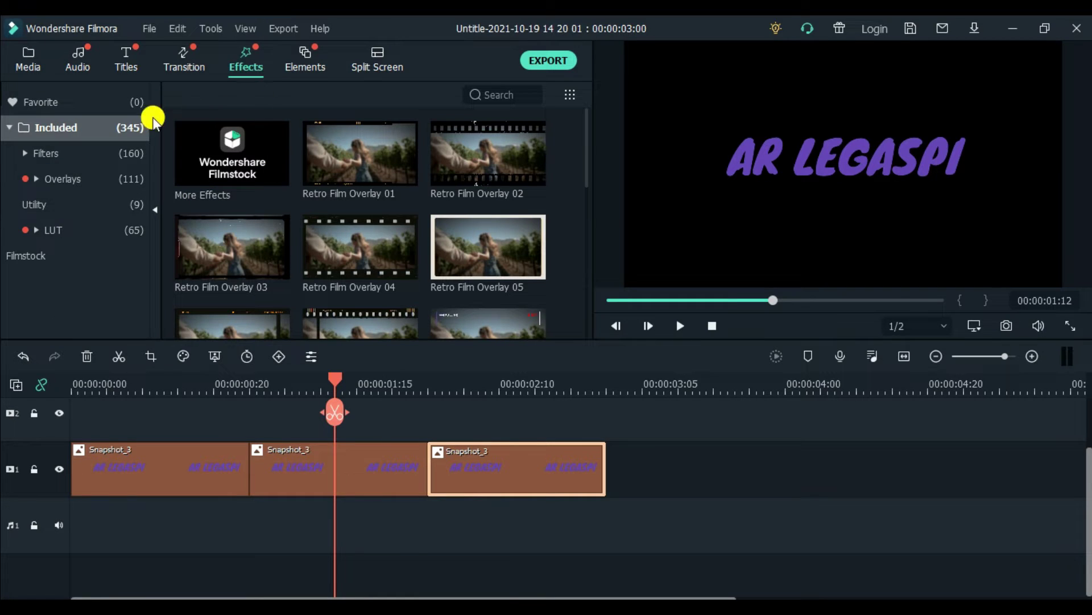
{"action": "left_click", "coordinate": [75, 126]}
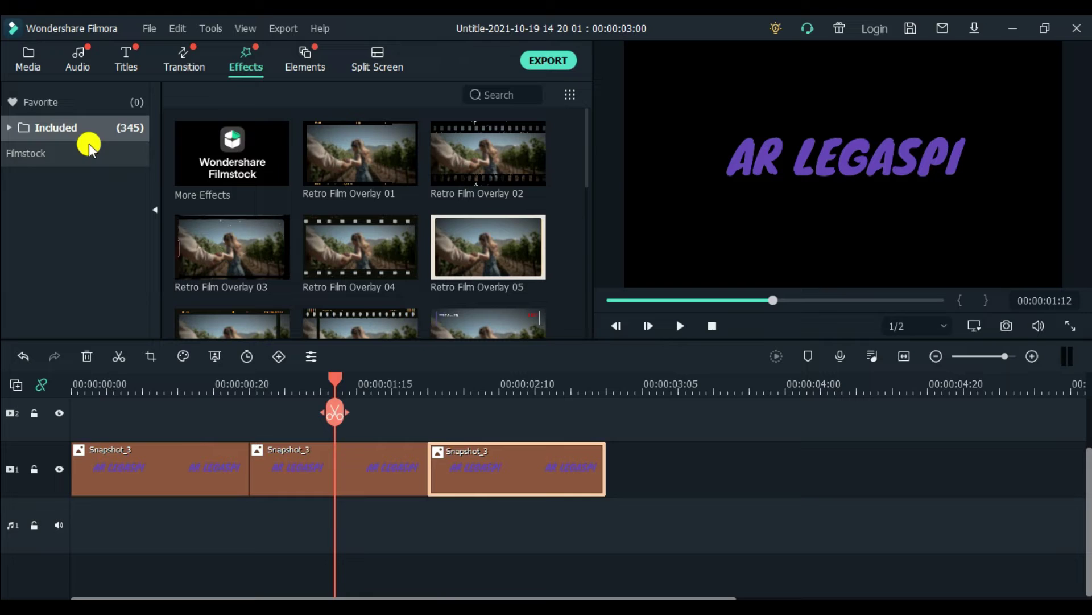
{"action": "left_click", "coordinate": [89, 135]}
{"action": "scroll", "coordinate": [359, 203], "scroll_direction": "down", "scroll_amount": 2}
{"action": "scroll", "coordinate": [360, 203], "scroll_direction": "up", "scroll_amount": 2}
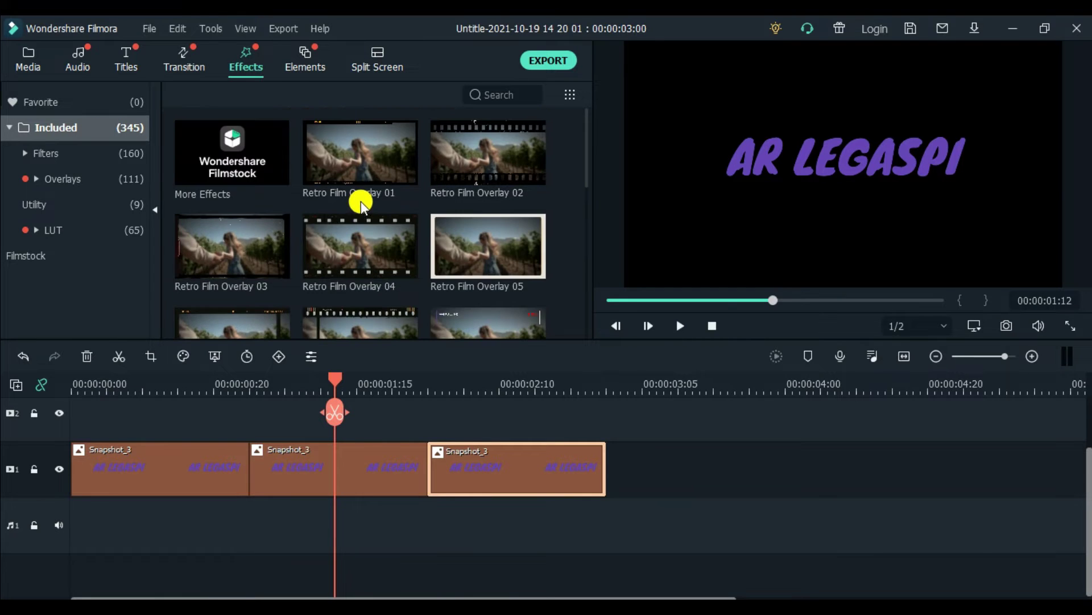
{"action": "scroll", "coordinate": [360, 200], "scroll_direction": "down", "scroll_amount": 5}
{"action": "scroll", "coordinate": [371, 193], "scroll_direction": "down", "scroll_amount": 3}
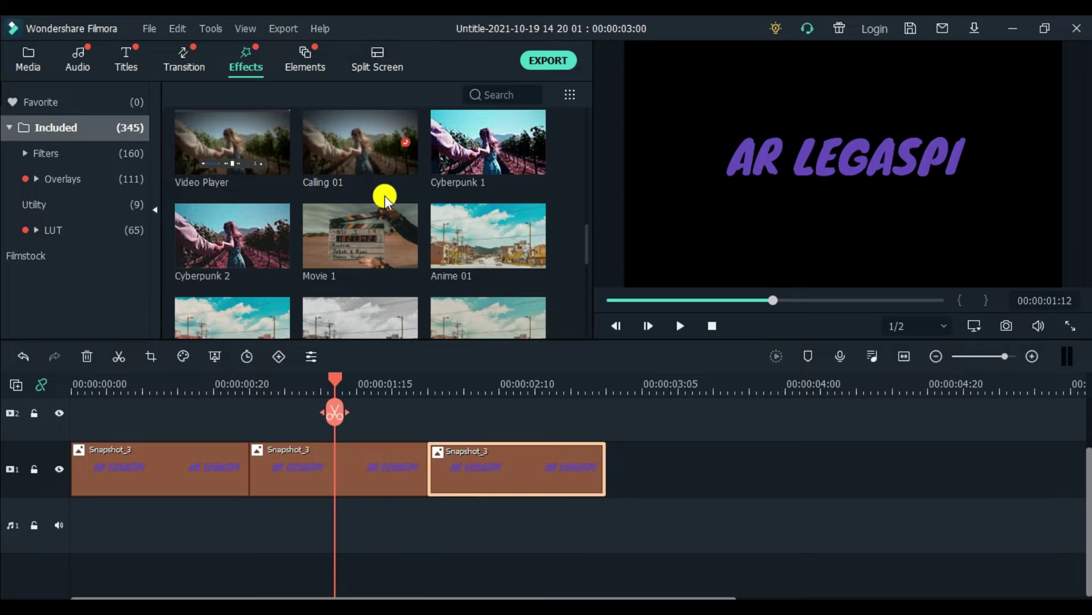
{"action": "scroll", "coordinate": [422, 214], "scroll_direction": "up", "scroll_amount": 3}
{"action": "mouse_move", "coordinate": [507, 196]}
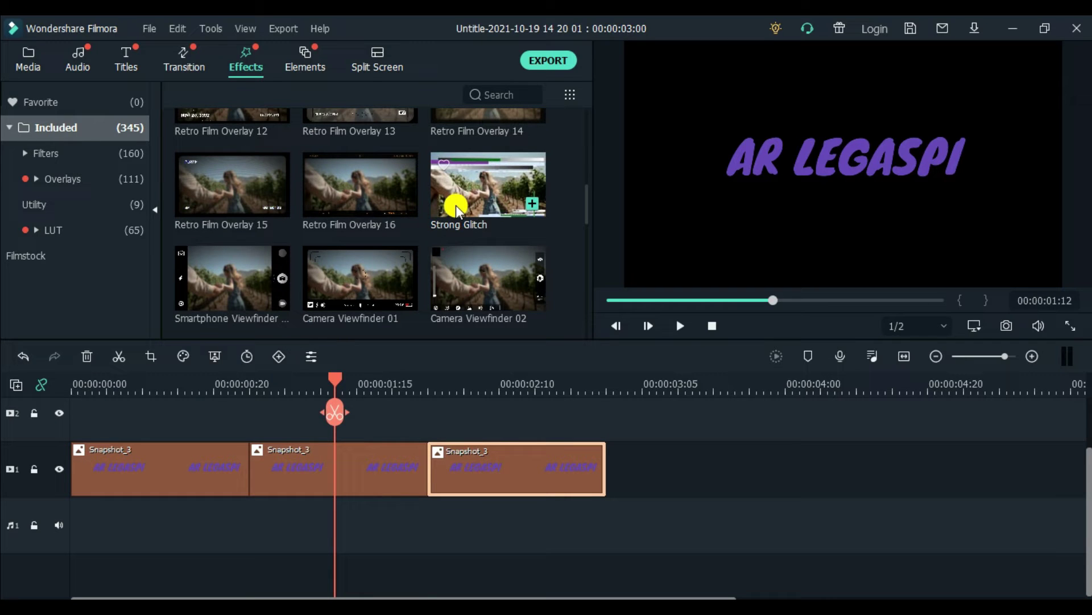
{"action": "left_click", "coordinate": [483, 187]}
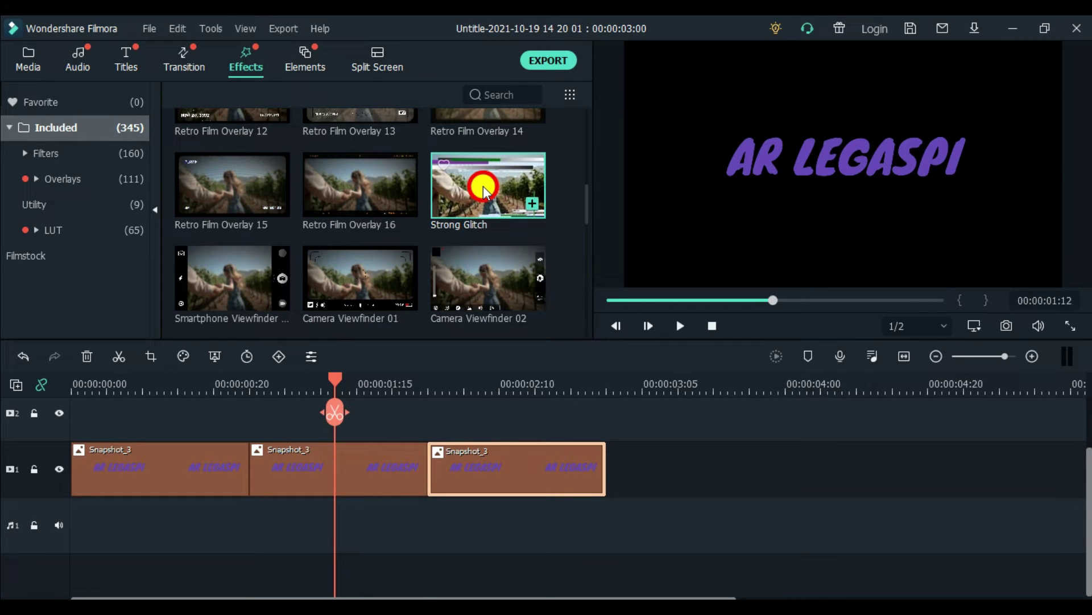
{"action": "left_click", "coordinate": [487, 189]}
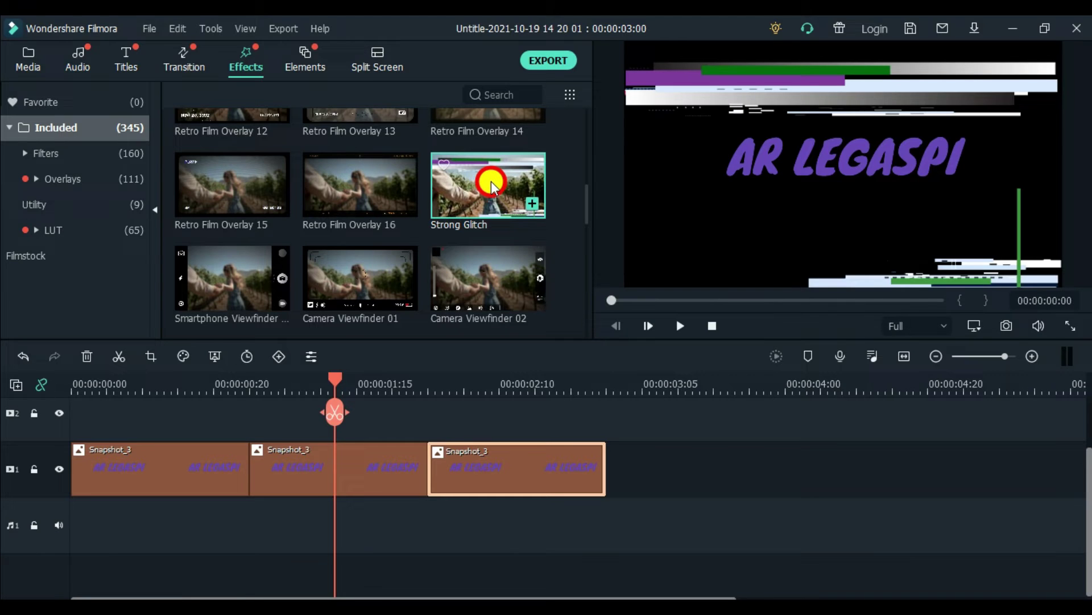
{"action": "left_click_drag", "start_coordinate": [491, 194], "coordinate": [114, 471]}
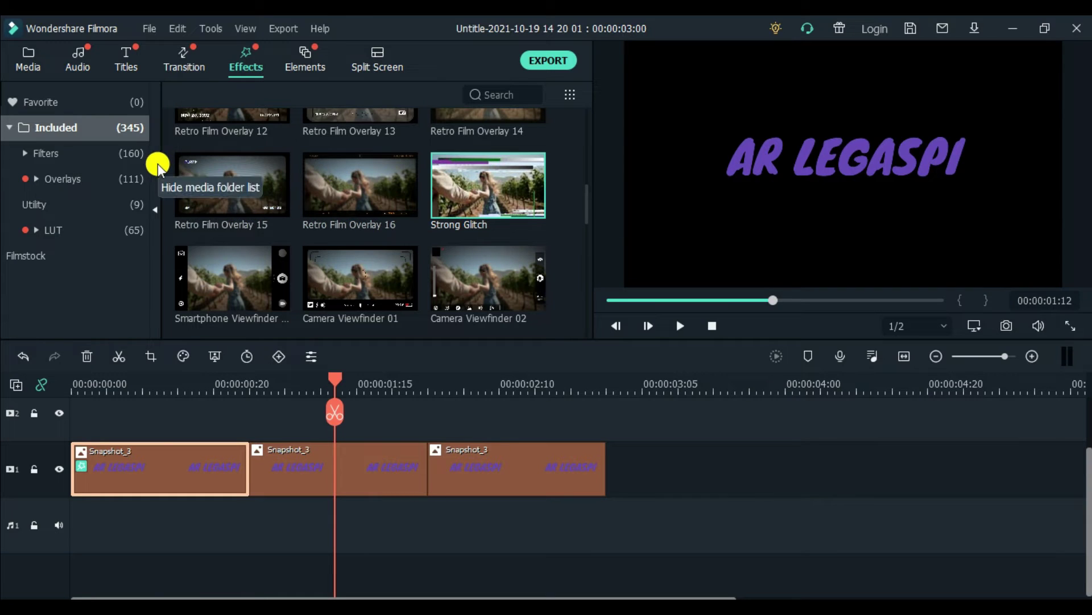
- Apply the Chaos 1 Shake filter to the first Snapshot_3 piece and play back the result
{"action": "left_click", "coordinate": [67, 124]}
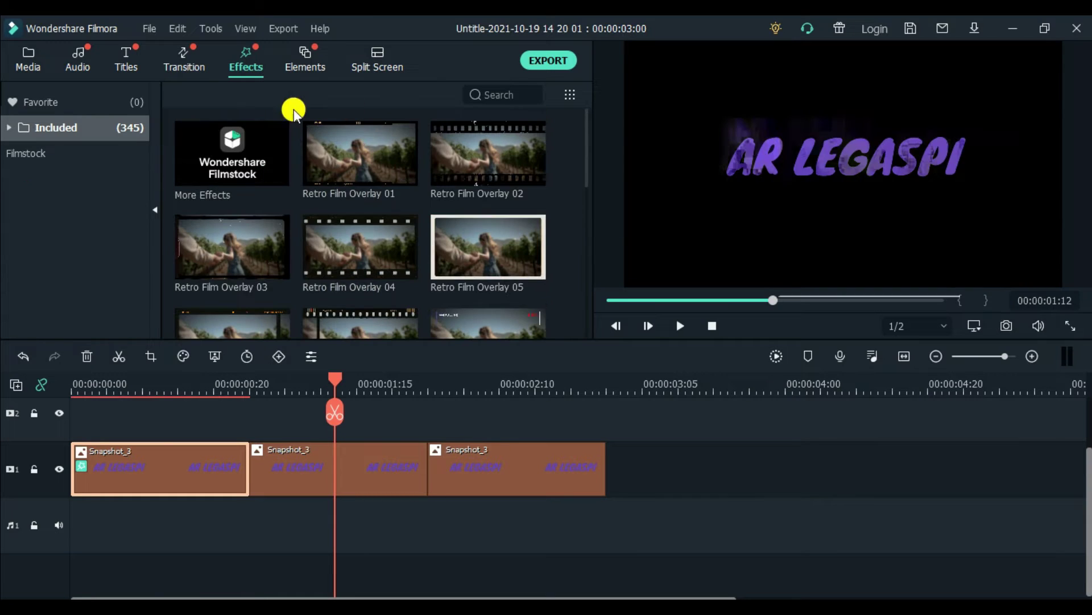
{"action": "left_click", "coordinate": [76, 127]}
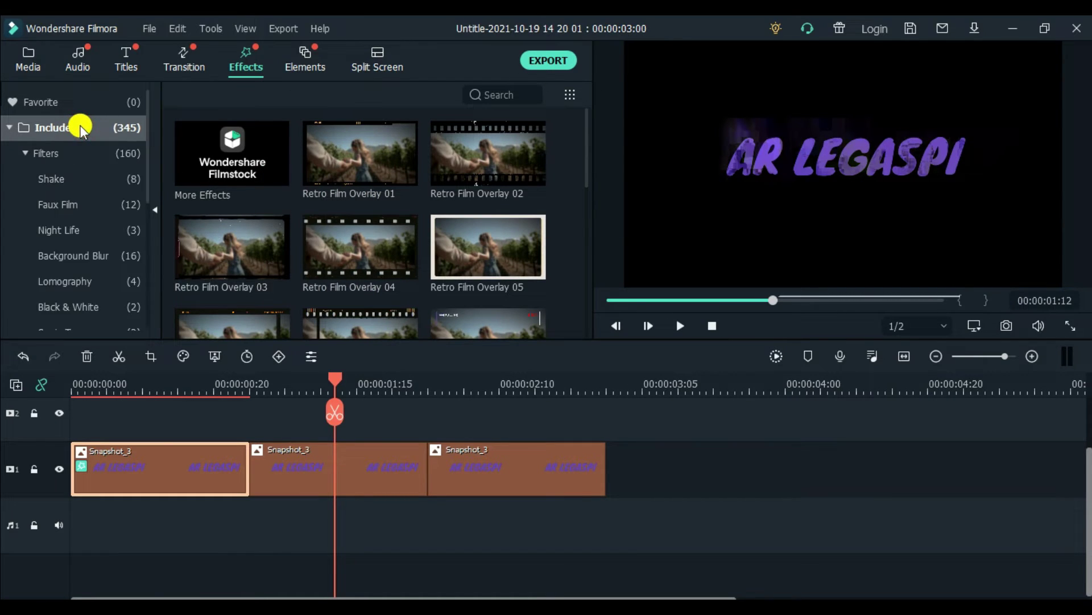
{"action": "left_click", "coordinate": [62, 178]}
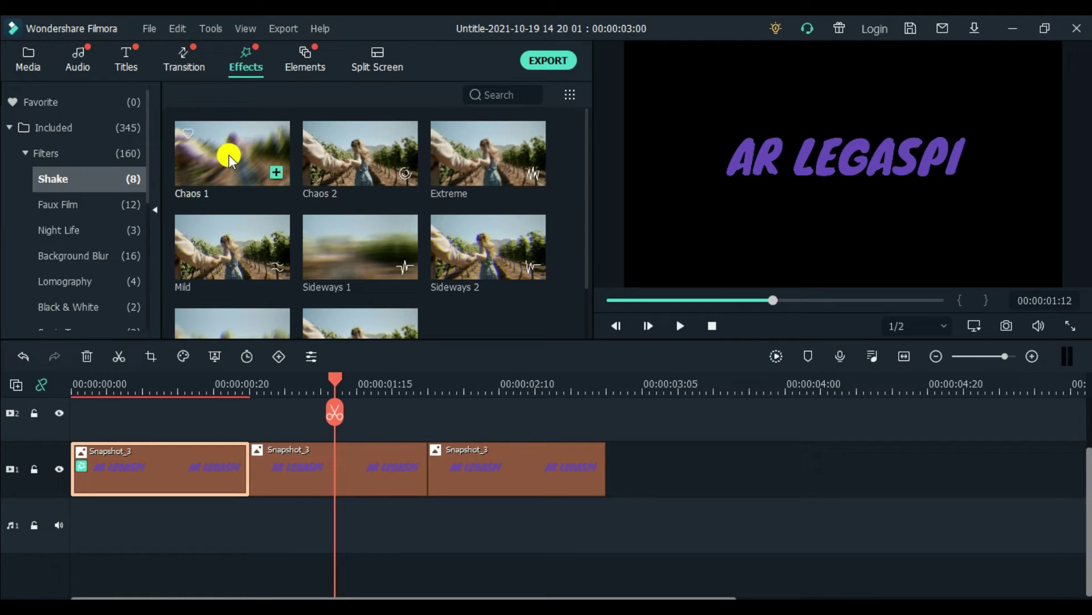
{"action": "left_click_drag", "start_coordinate": [247, 157], "coordinate": [124, 467]}
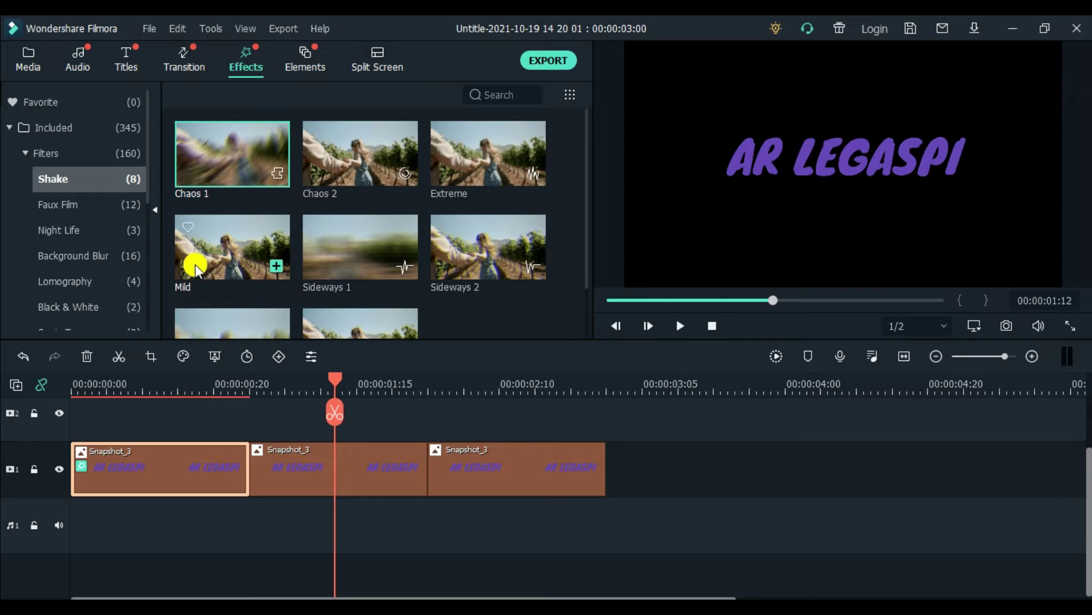
{"action": "key", "text": "End"}
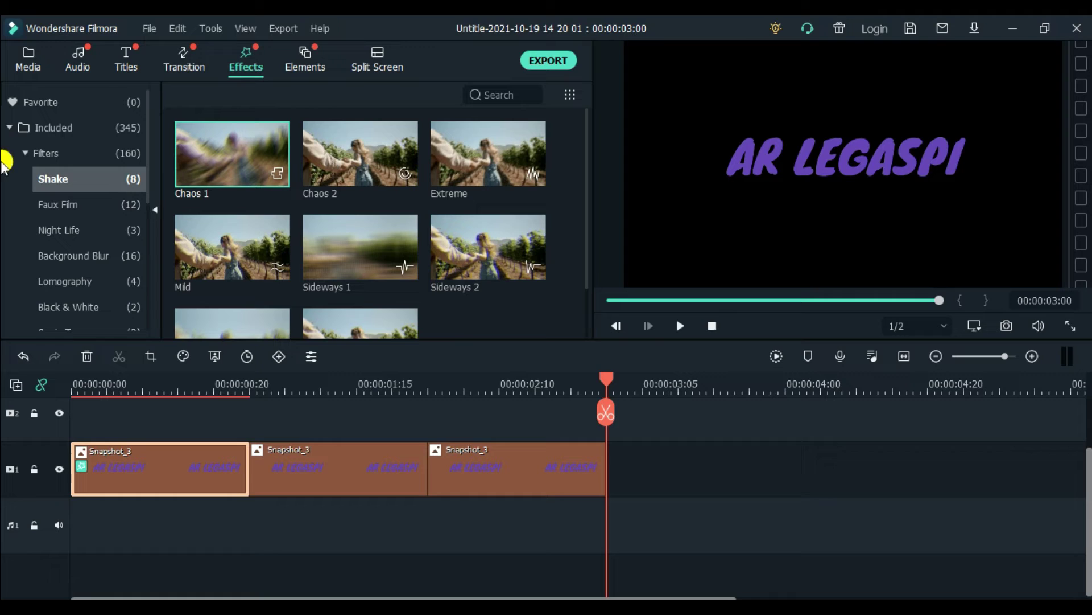
- Add the Cherry Blossom sample video from Media > Sample Video to the start of the timeline
{"action": "left_click", "coordinate": [30, 64]}
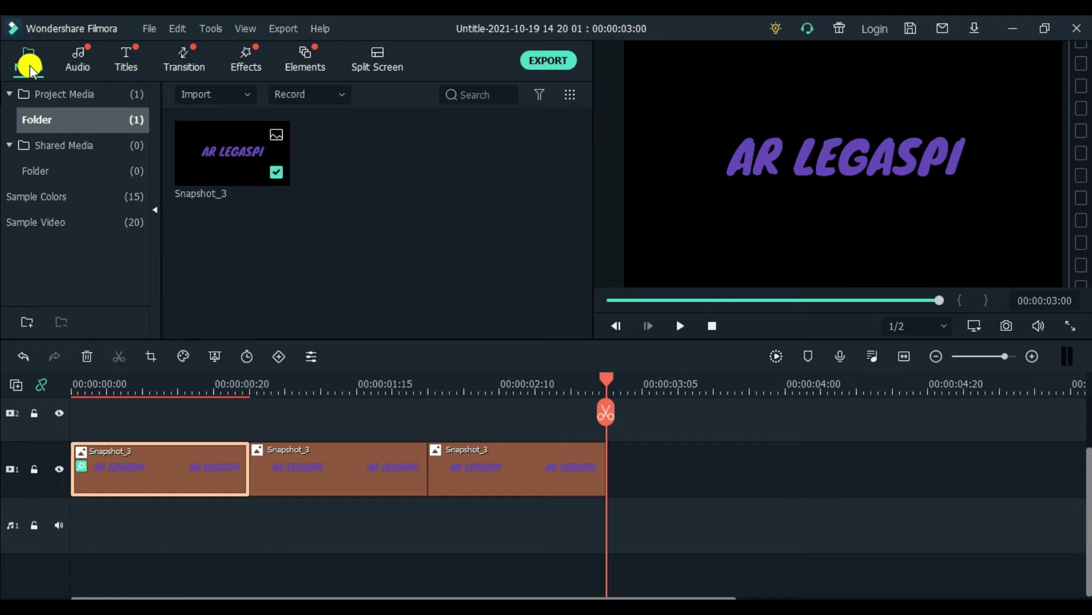
{"action": "left_click", "coordinate": [55, 217]}
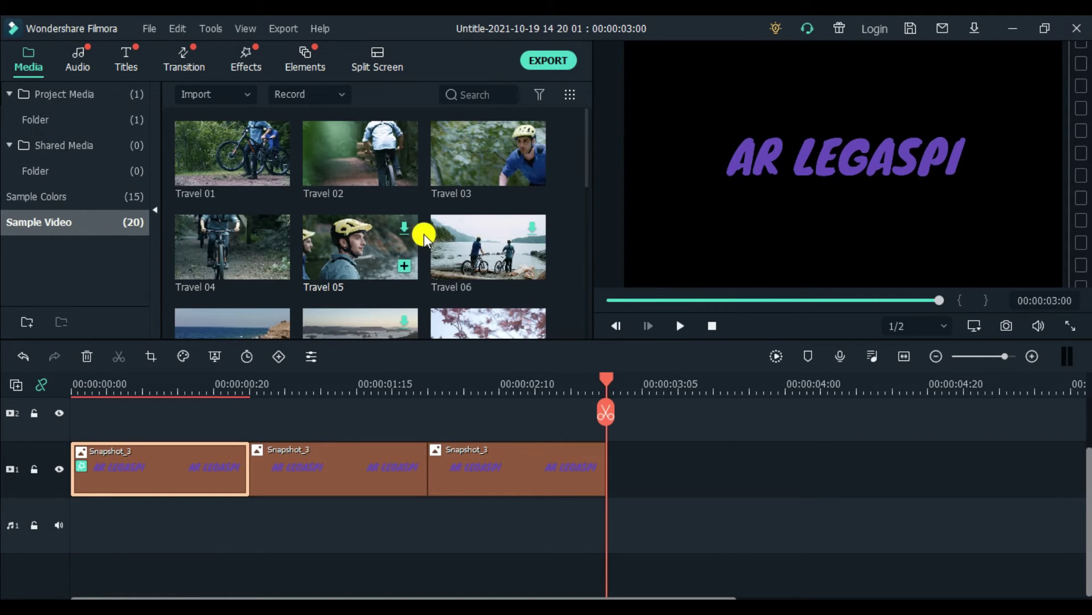
{"action": "scroll", "coordinate": [484, 227], "scroll_direction": "down", "scroll_amount": 3}
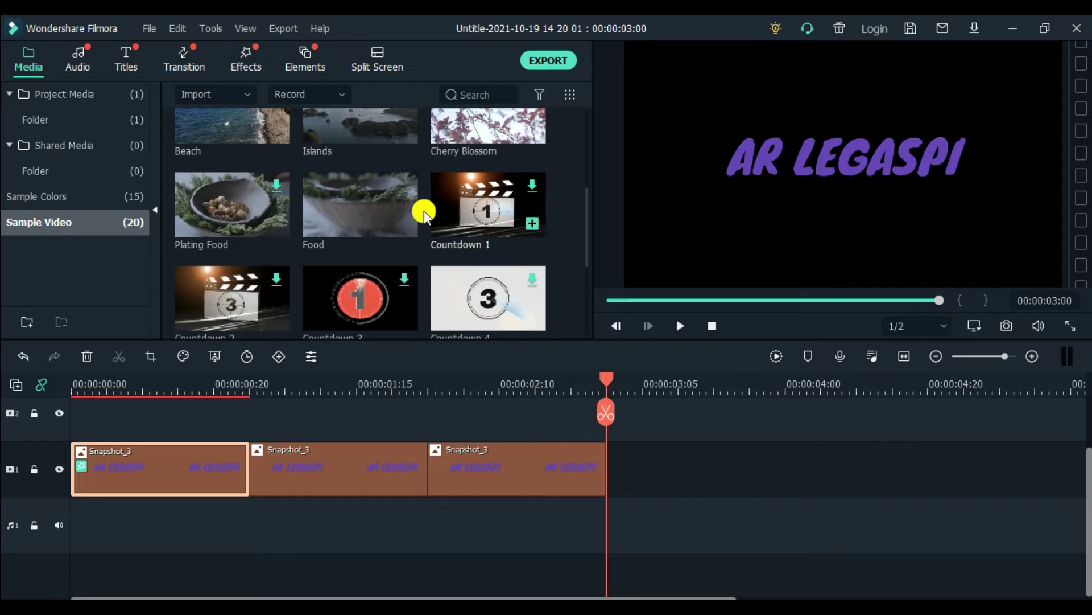
{"action": "scroll", "coordinate": [413, 214], "scroll_direction": "up", "scroll_amount": 3}
{"action": "scroll", "coordinate": [527, 285], "scroll_direction": "down", "scroll_amount": 3}
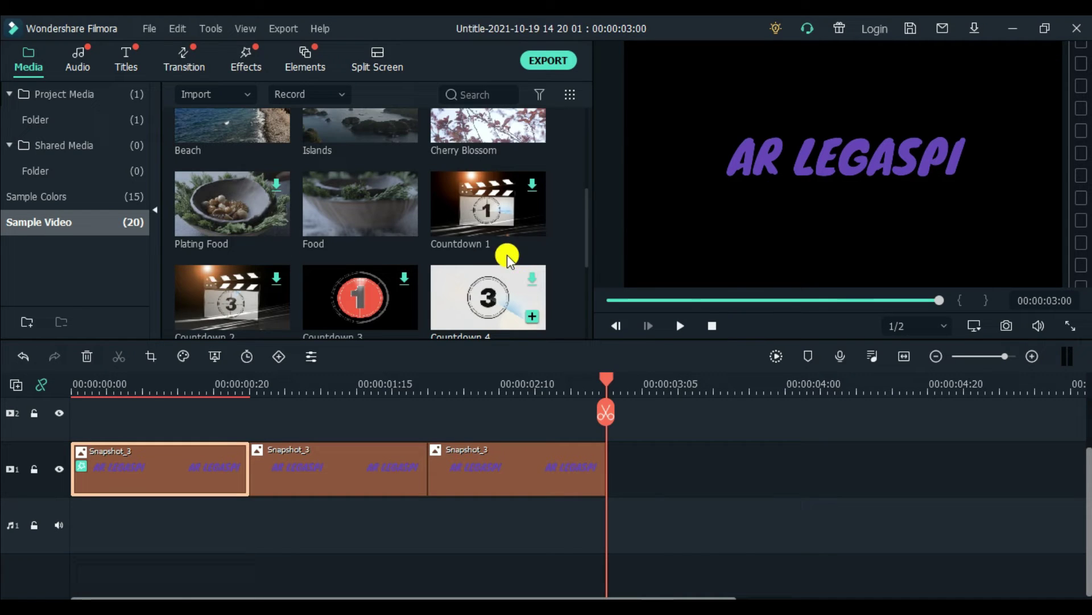
{"action": "left_click_drag", "start_coordinate": [487, 129], "coordinate": [63, 412]}
{"action": "left_click", "coordinate": [179, 427]}
- Move the first and second Snapshot_3 parts up onto track 3, side by side
{"action": "left_click_drag", "start_coordinate": [179, 427], "coordinate": [175, 398]}
{"action": "left_click_drag", "start_coordinate": [319, 583], "coordinate": [317, 472]}
{"action": "left_click_drag", "start_coordinate": [478, 583], "coordinate": [521, 481]}
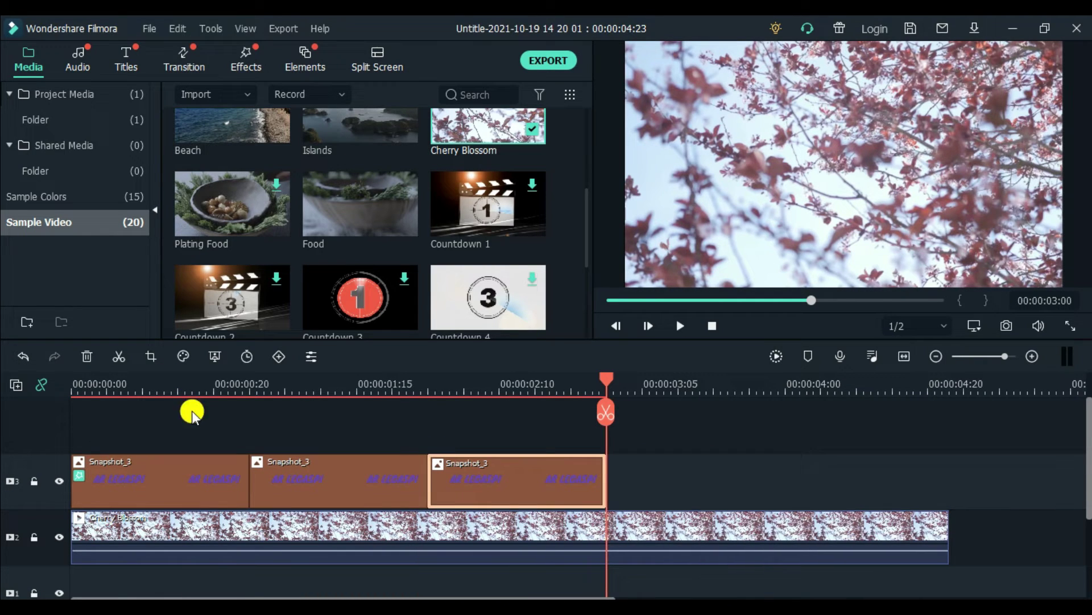
- Drop the third Snapshot_3 part onto track 3 and preview the arrangement
{"action": "left_click", "coordinate": [74, 380]}
{"action": "key", "text": "space"}
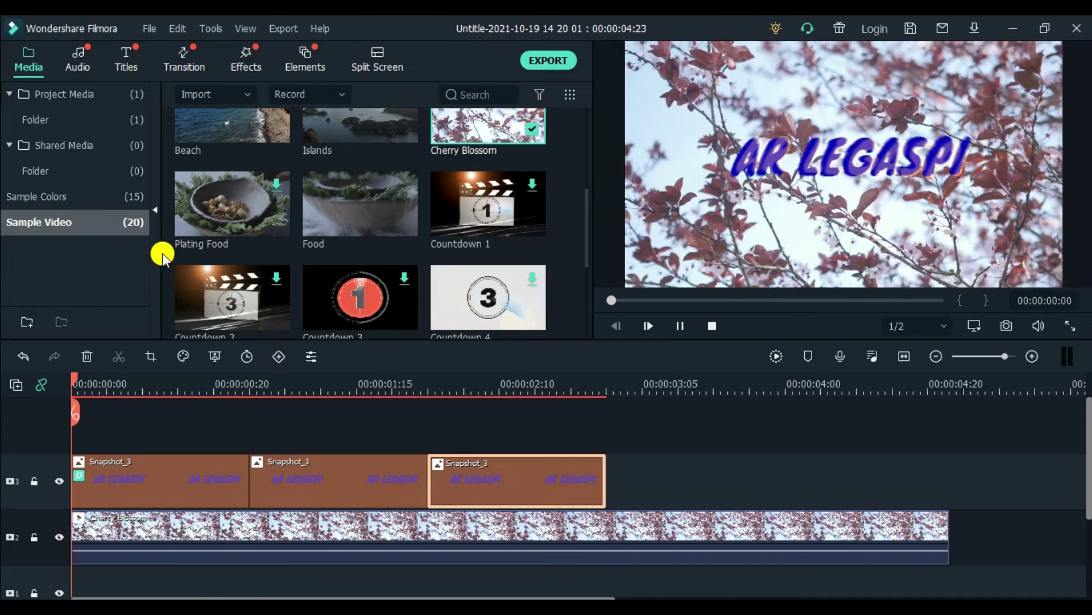
{"action": "left_click", "coordinate": [346, 465]}
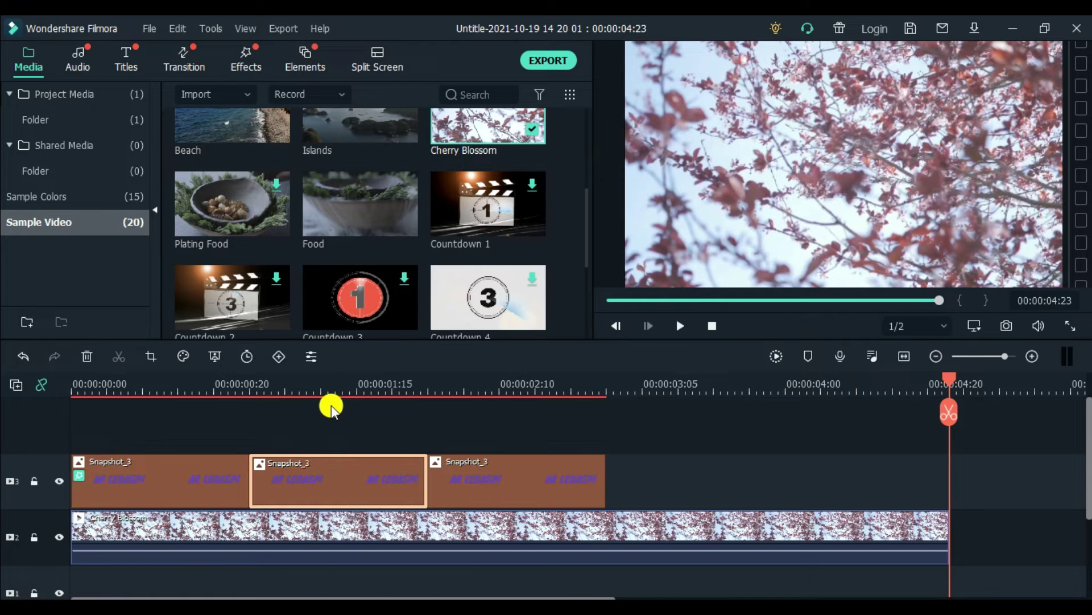
{"action": "mouse_move", "coordinate": [325, 384]}
{"action": "left_mouse_down"}
{"action": "mouse_move", "coordinate": [314, 384]}
{"action": "mouse_move", "coordinate": [341, 384]}
{"action": "left_mouse_up"}
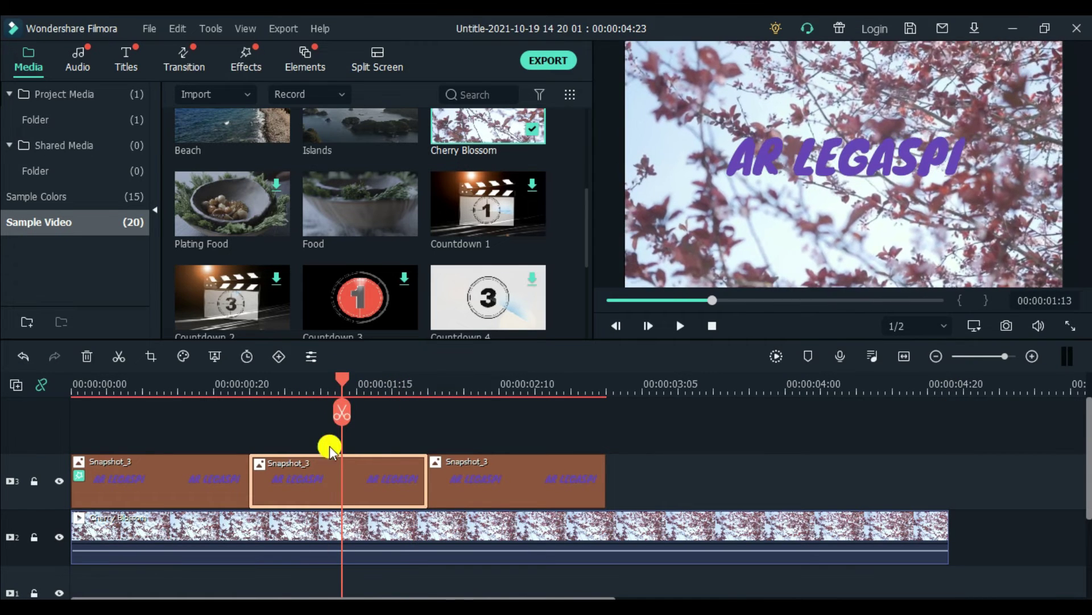
- Copy the first Snapshot_3 part's effects, paste them onto the third part, and replay from the start
{"action": "left_click", "coordinate": [169, 469]}
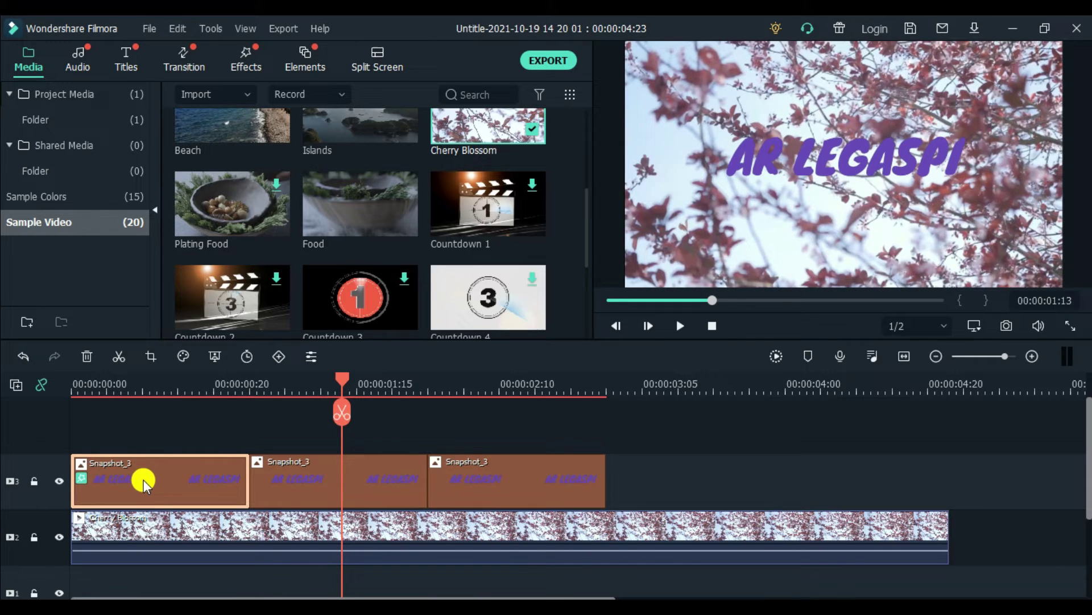
{"action": "right_click", "coordinate": [148, 477]}
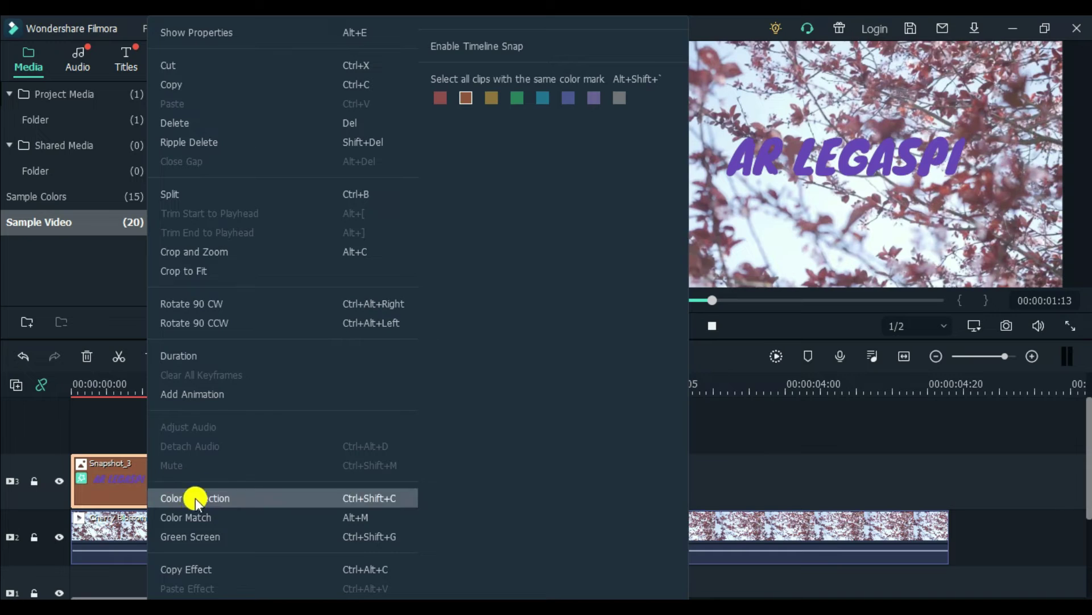
{"action": "left_click", "coordinate": [186, 567]}
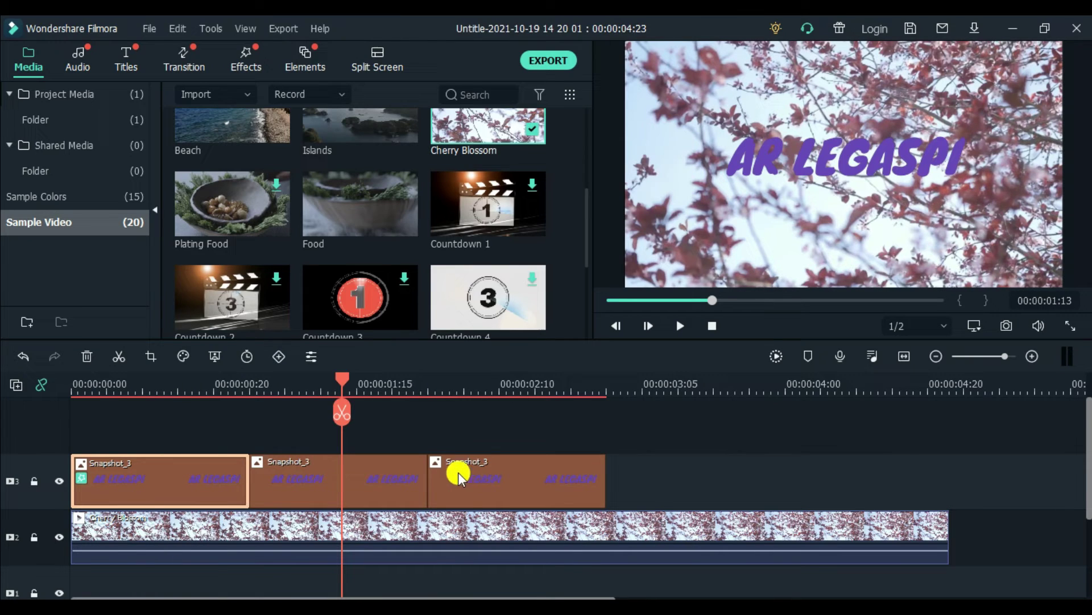
{"action": "left_click", "coordinate": [495, 474]}
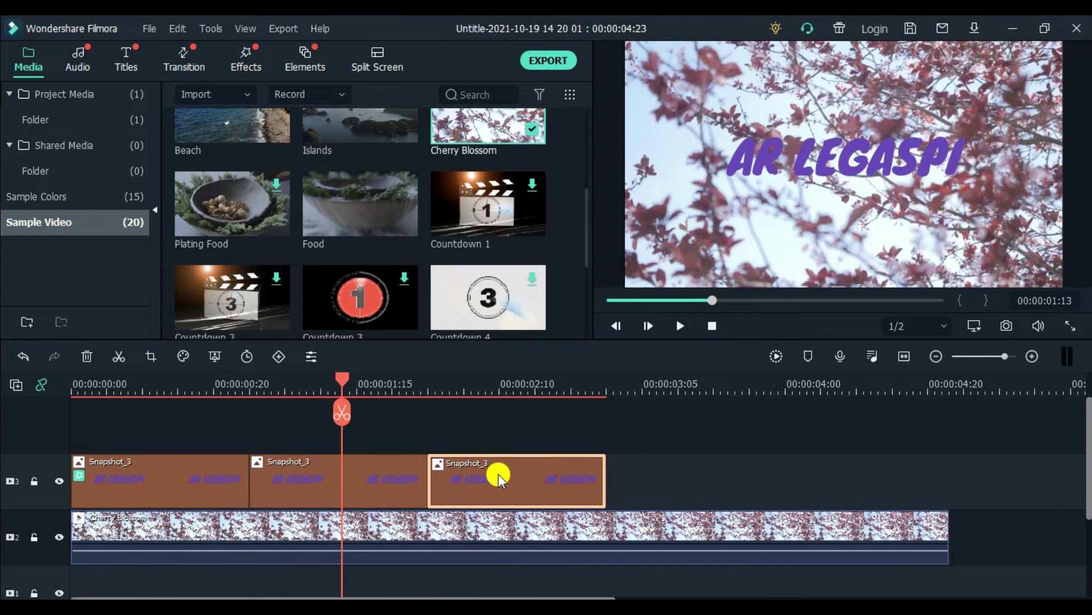
{"action": "right_click", "coordinate": [500, 477]}
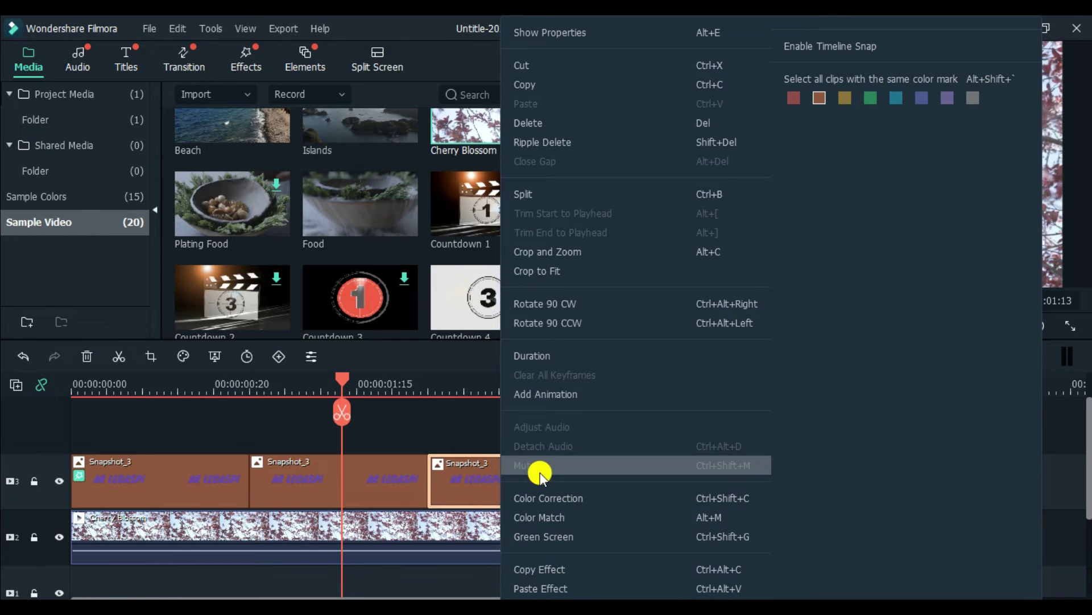
{"action": "left_click", "coordinate": [546, 588]}
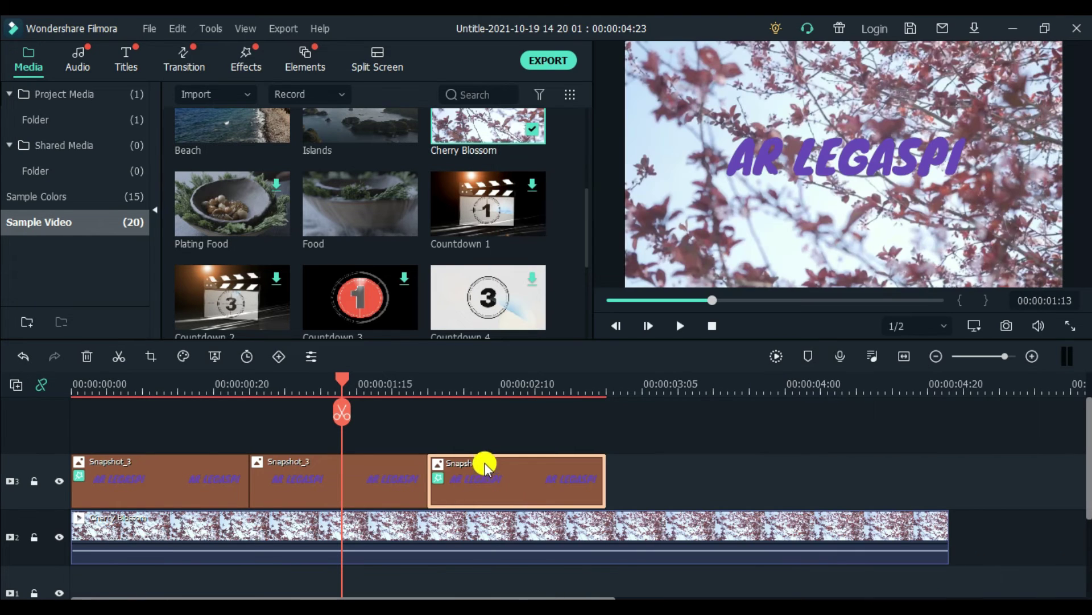
{"action": "left_click_drag", "start_coordinate": [341, 385], "coordinate": [3, 387]}
{"action": "key", "text": "space"}
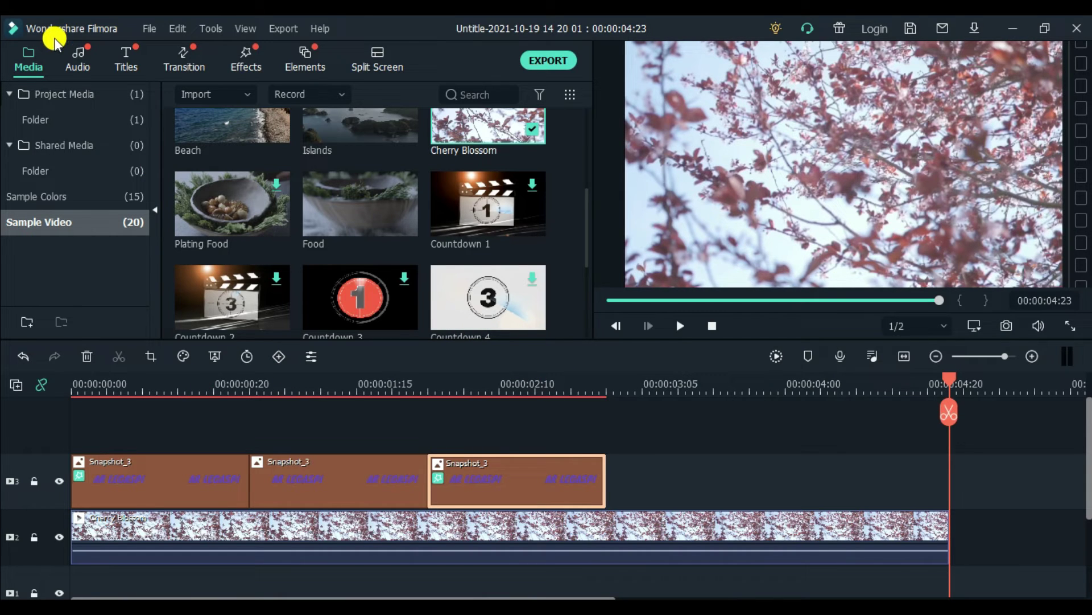
- Show the Sound Effect category in the Audio library
{"action": "left_click", "coordinate": [79, 57]}
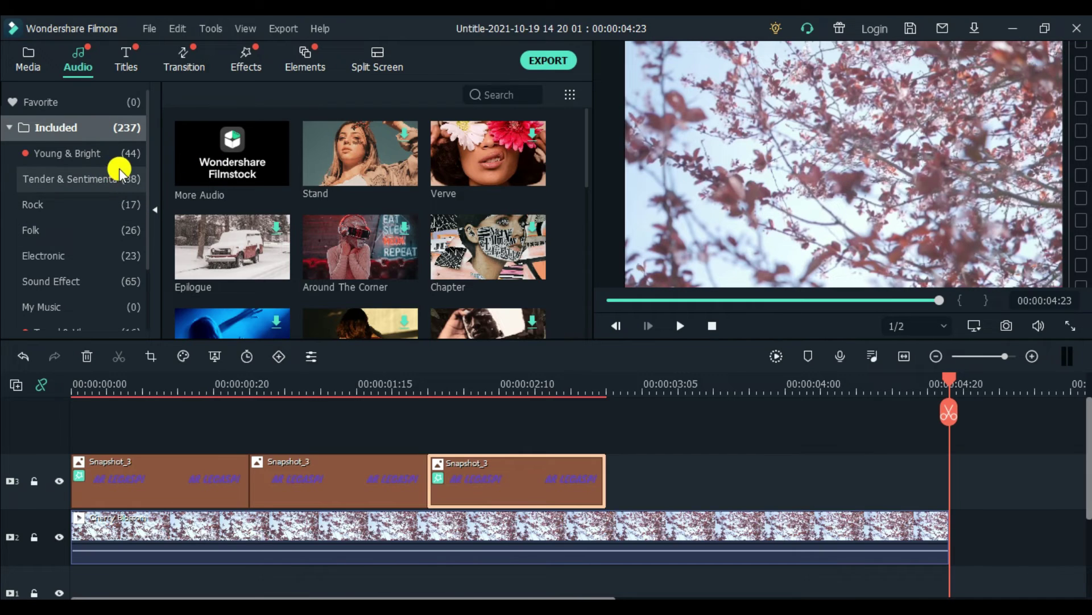
{"action": "scroll", "coordinate": [86, 142], "scroll_direction": "down", "scroll_amount": 3}
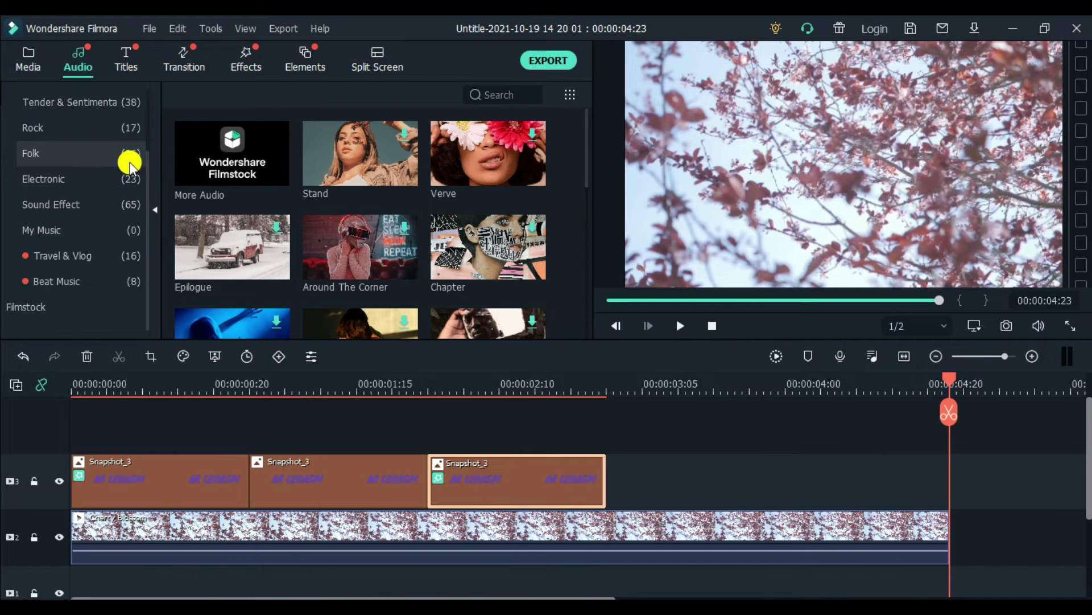
{"action": "left_click", "coordinate": [70, 206]}
- Scroll through the sound effects until the Digital Glitch 02 tile is visible
{"action": "scroll", "coordinate": [326, 206], "scroll_direction": "down", "scroll_amount": 3}
{"action": "scroll", "coordinate": [326, 206], "scroll_direction": "down", "scroll_amount": 10}
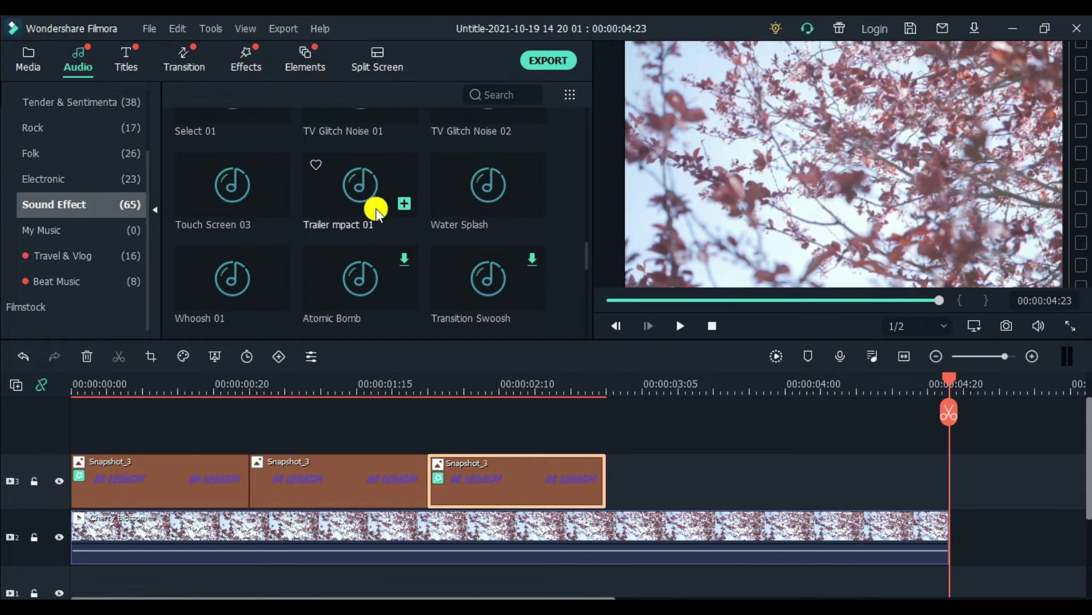
{"action": "scroll", "coordinate": [377, 224], "scroll_direction": "down", "scroll_amount": 5}
{"action": "scroll", "coordinate": [377, 223], "scroll_direction": "down", "scroll_amount": 3}
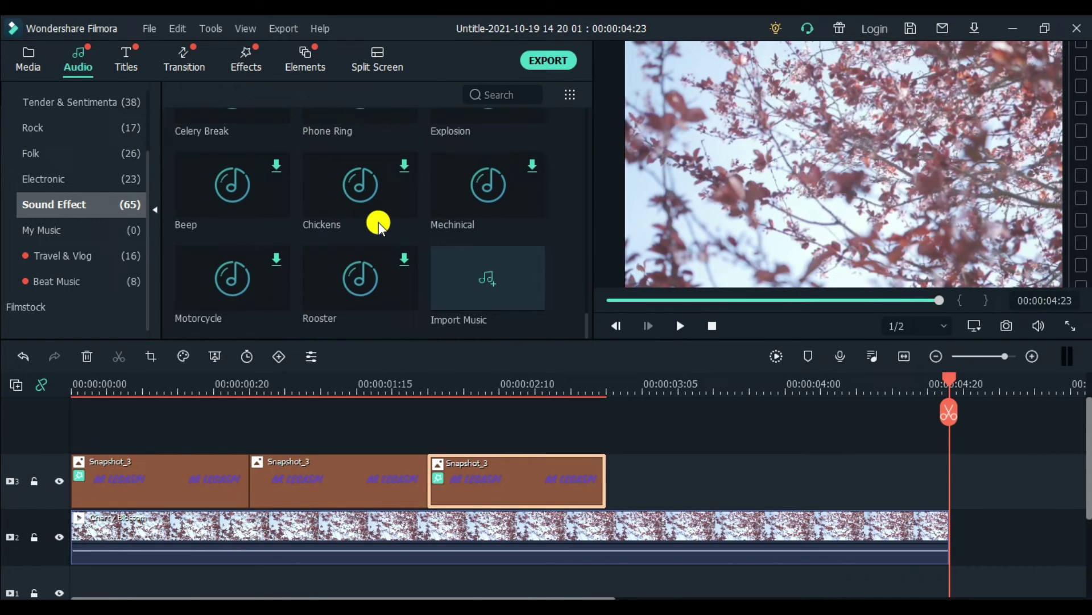
{"action": "scroll", "coordinate": [392, 234], "scroll_direction": "up", "scroll_amount": 4}
{"action": "scroll", "coordinate": [391, 234], "scroll_direction": "up", "scroll_amount": 3}
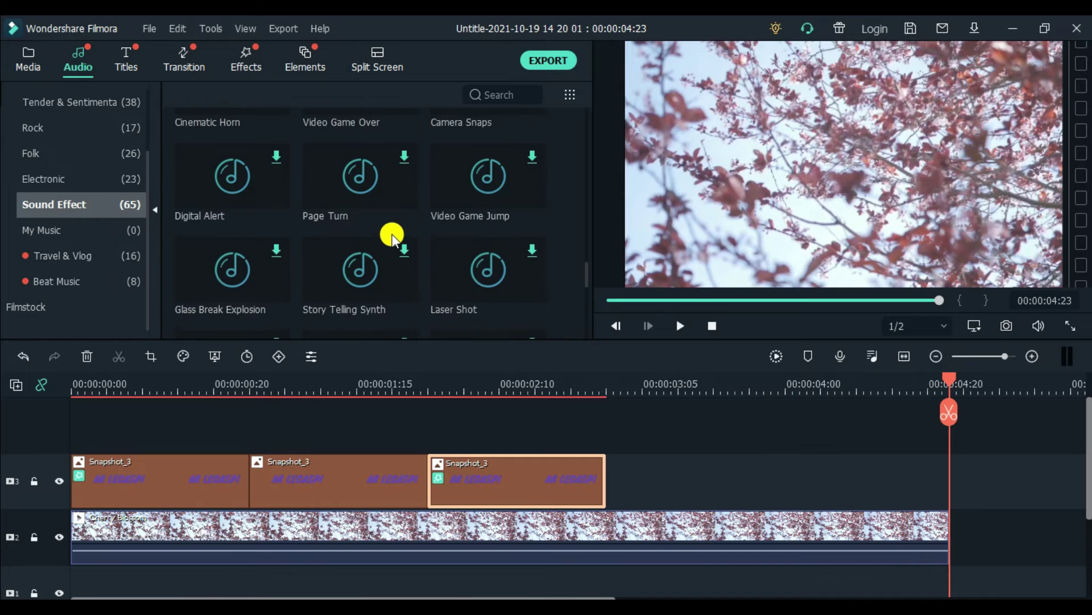
{"action": "scroll", "coordinate": [391, 234], "scroll_direction": "up", "scroll_amount": 5}
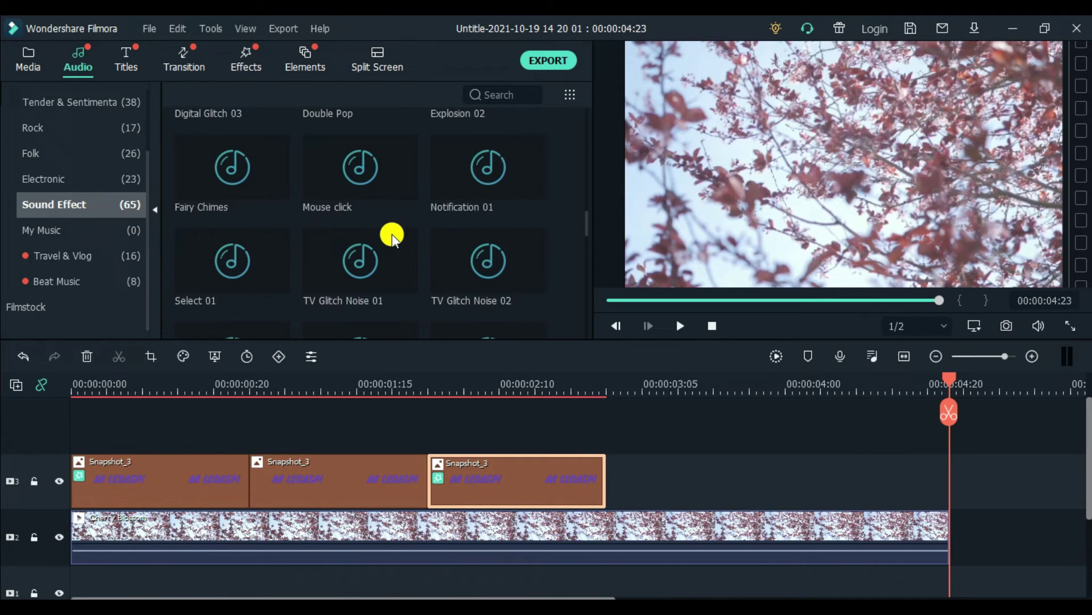
{"action": "scroll", "coordinate": [392, 234], "scroll_direction": "up", "scroll_amount": 6}
{"action": "scroll", "coordinate": [391, 234], "scroll_direction": "up", "scroll_amount": 3}
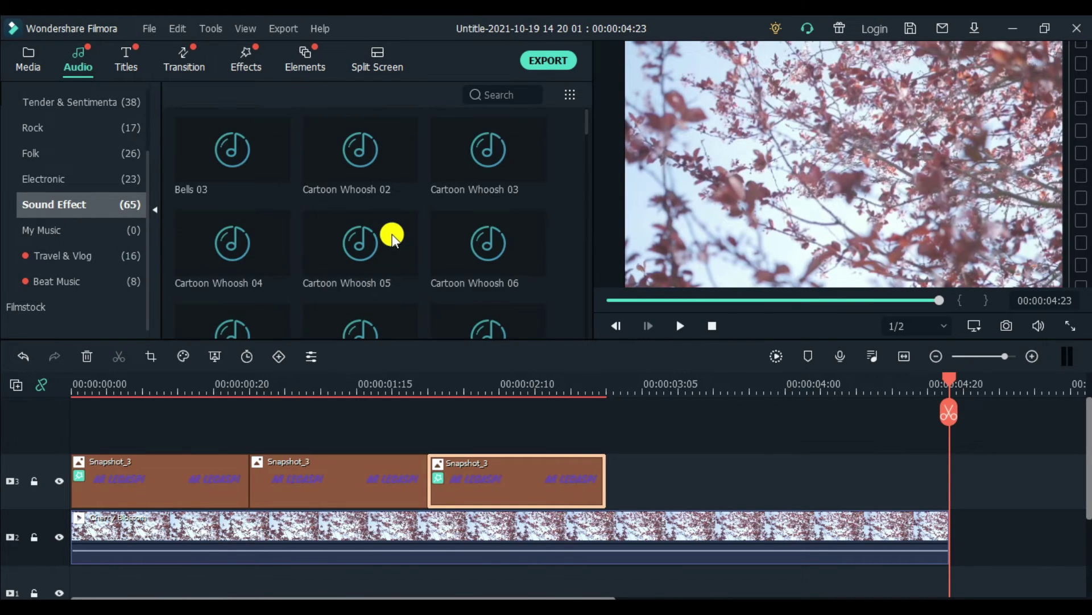
{"action": "scroll", "coordinate": [391, 234], "scroll_direction": "down", "scroll_amount": 3}
{"action": "scroll", "coordinate": [391, 236], "scroll_direction": "down", "scroll_amount": 5}
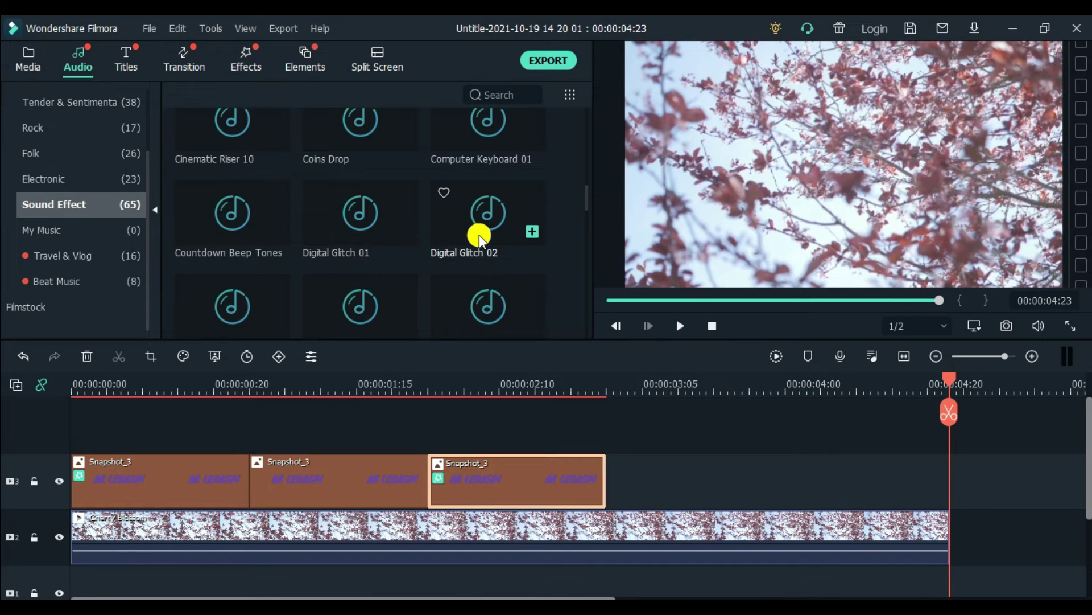
{"action": "scroll", "coordinate": [479, 237], "scroll_direction": "down", "scroll_amount": 5}
{"action": "scroll", "coordinate": [487, 187], "scroll_direction": "up", "scroll_amount": 5}
- Add Digital Glitch 02 at the timeline start and remove the empty tracks
{"action": "left_click_drag", "start_coordinate": [484, 224], "coordinate": [44, 457]}
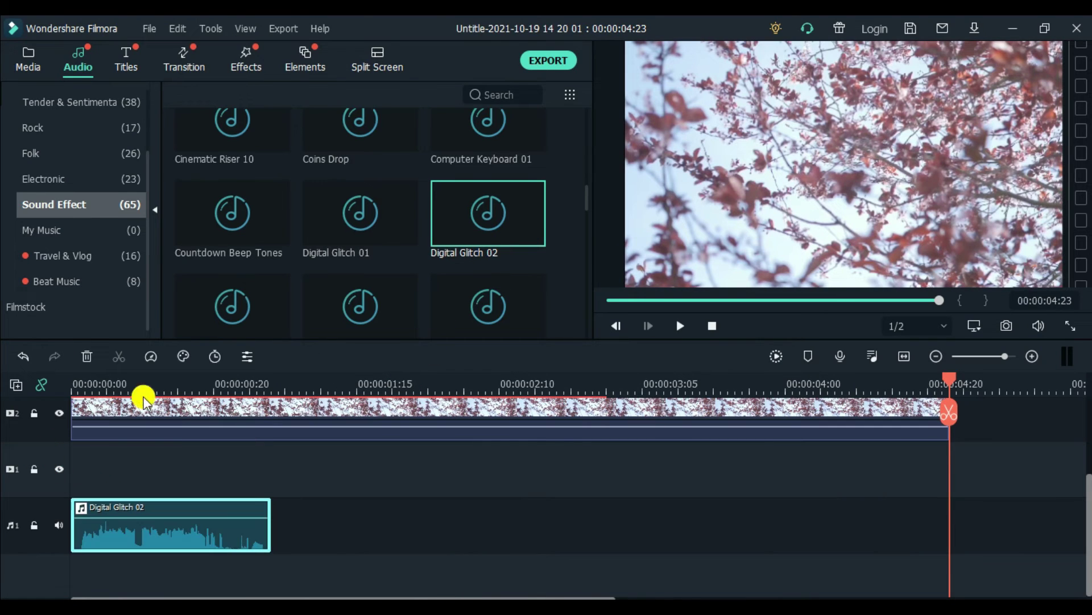
{"action": "left_click", "coordinate": [18, 384]}
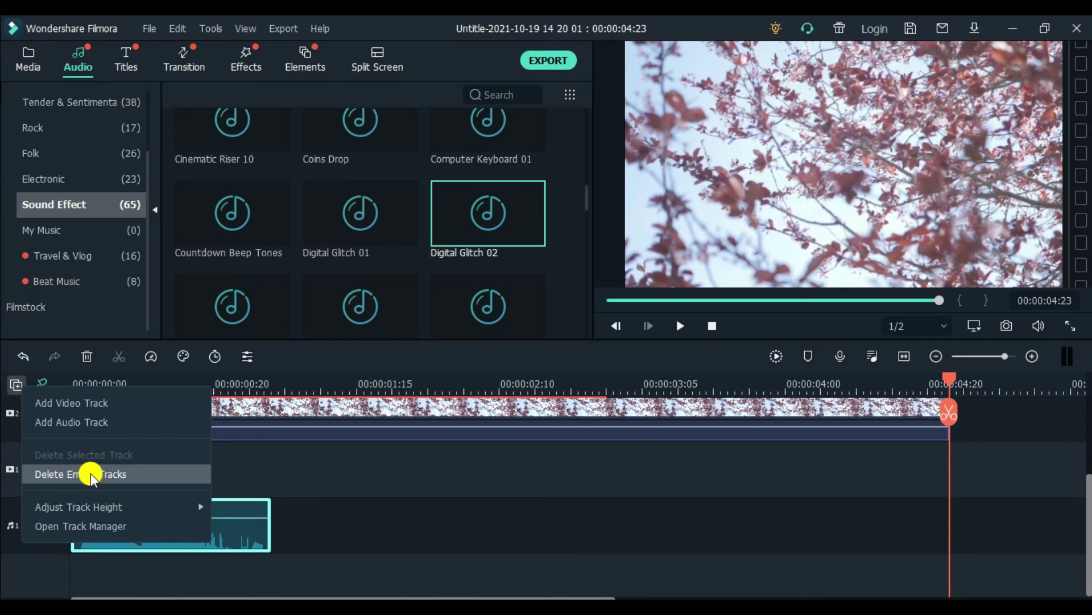
{"action": "left_click", "coordinate": [87, 473]}
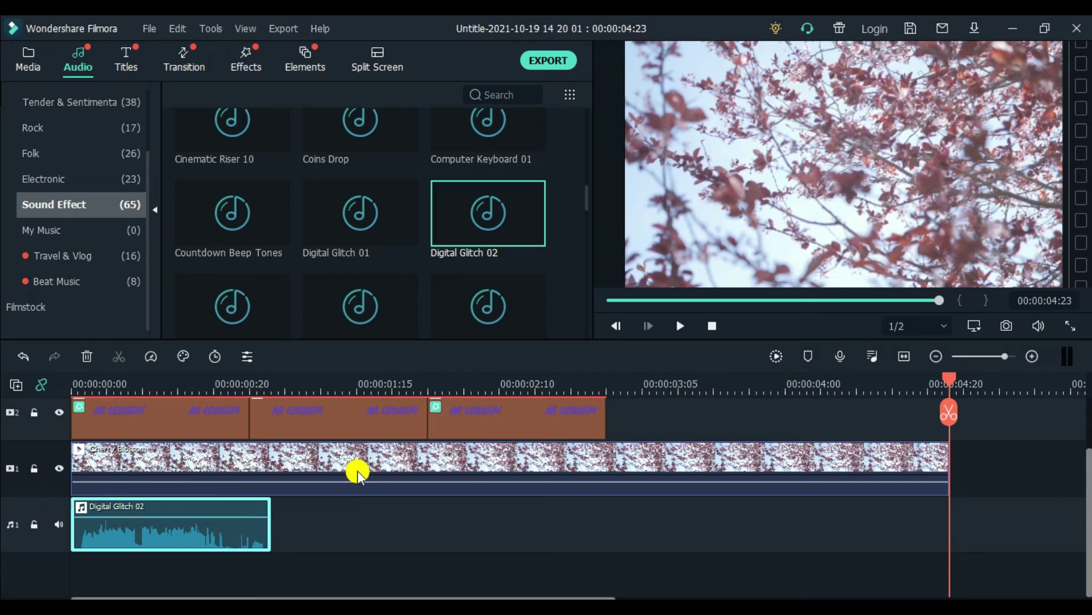
- Copy the Digital Glitch 02 clip, paste a second copy at 2 seconds, and play it back
{"action": "right_click", "coordinate": [179, 539]}
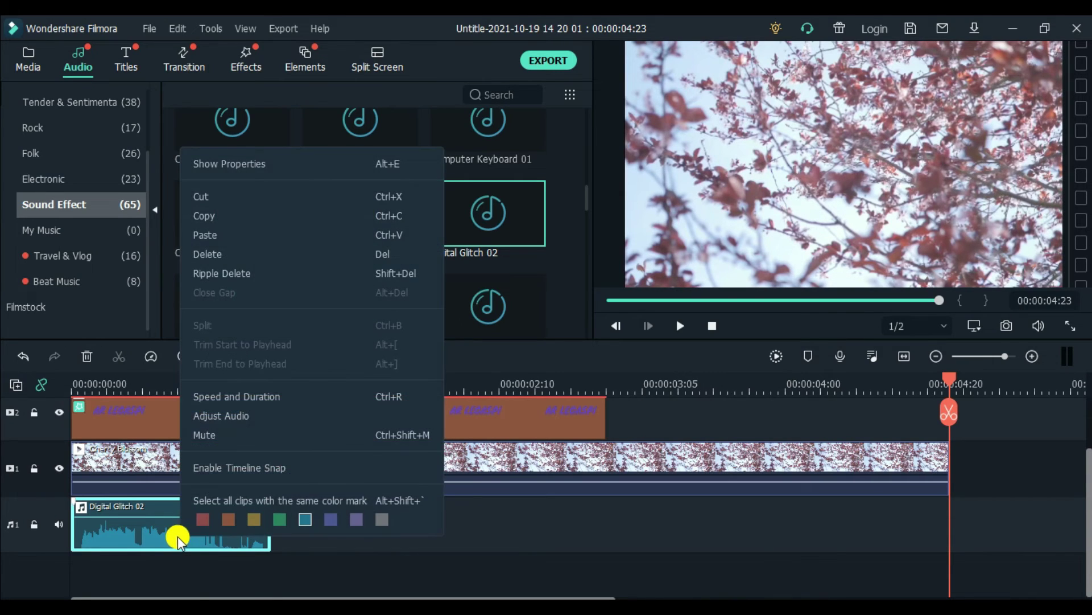
{"action": "left_click", "coordinate": [195, 235]}
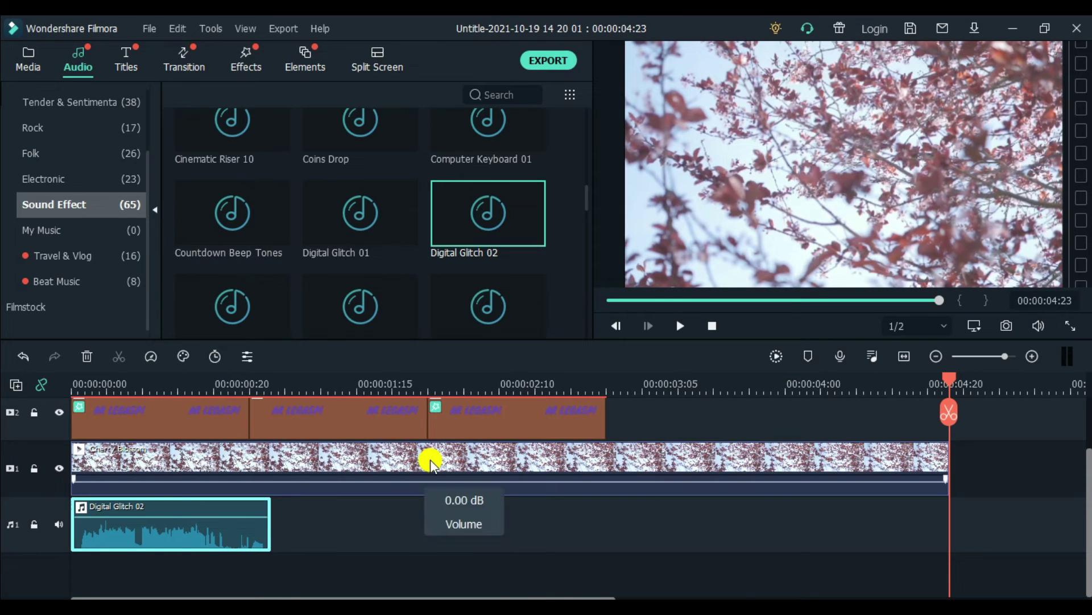
{"action": "left_click", "coordinate": [427, 385]}
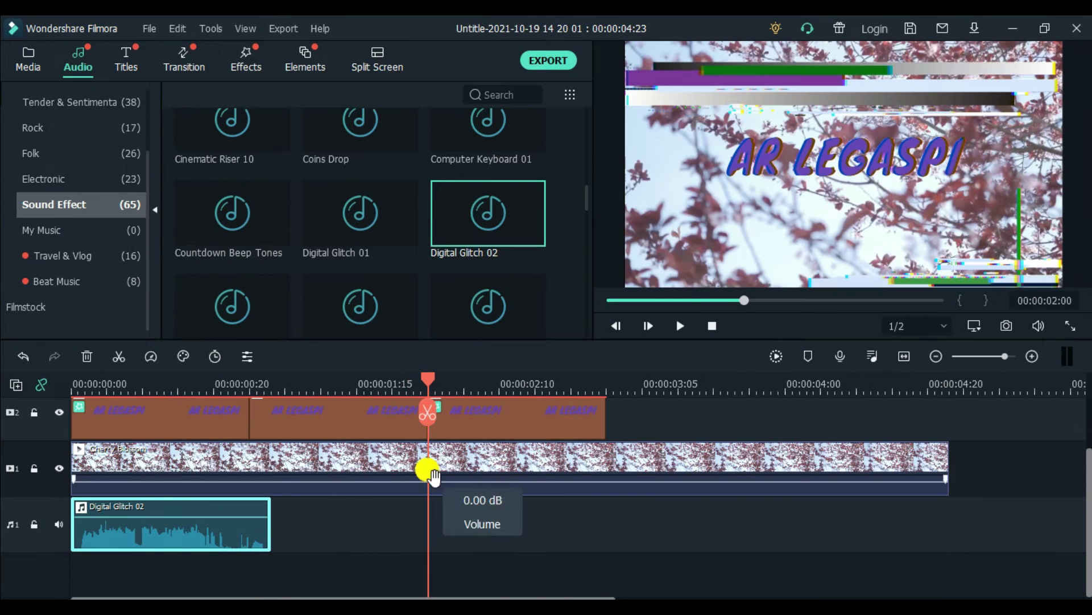
{"action": "right_click", "coordinate": [449, 513]}
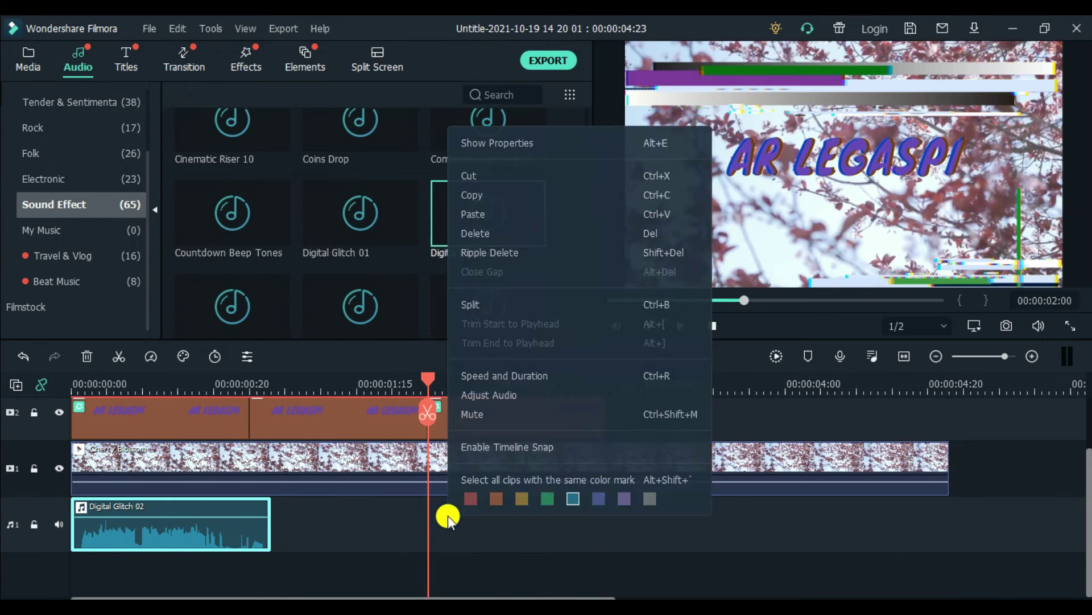
{"action": "left_click", "coordinate": [477, 213]}
{"action": "left_click", "coordinate": [70, 380]}
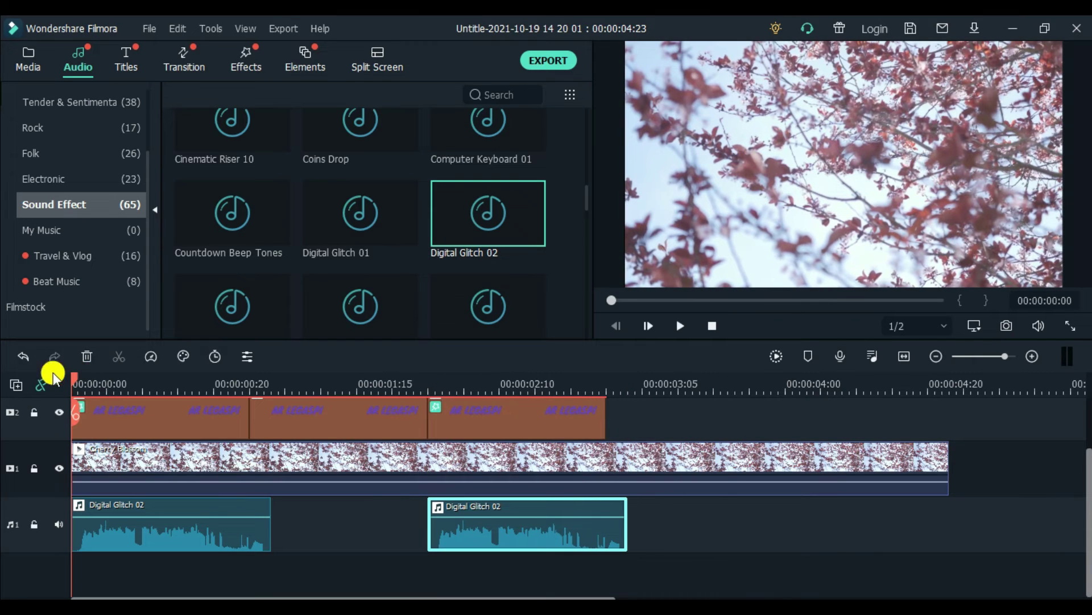
{"action": "key", "text": "space"}
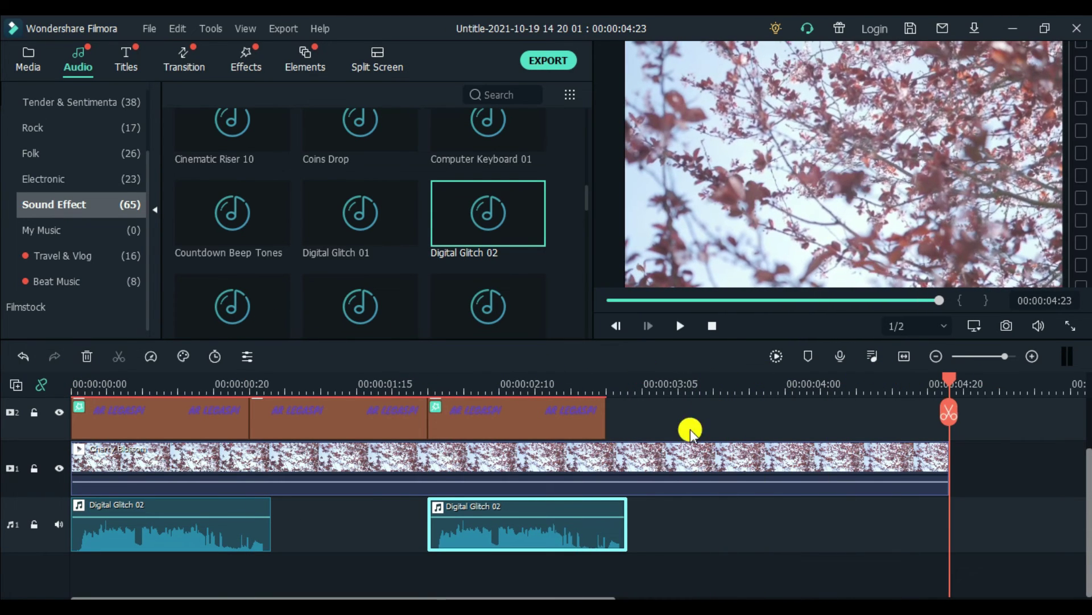
- Split the Cherry Blossom video at 00:00:03:03, delete the rest, and play the shortened project
{"action": "left_click", "coordinate": [622, 385]}
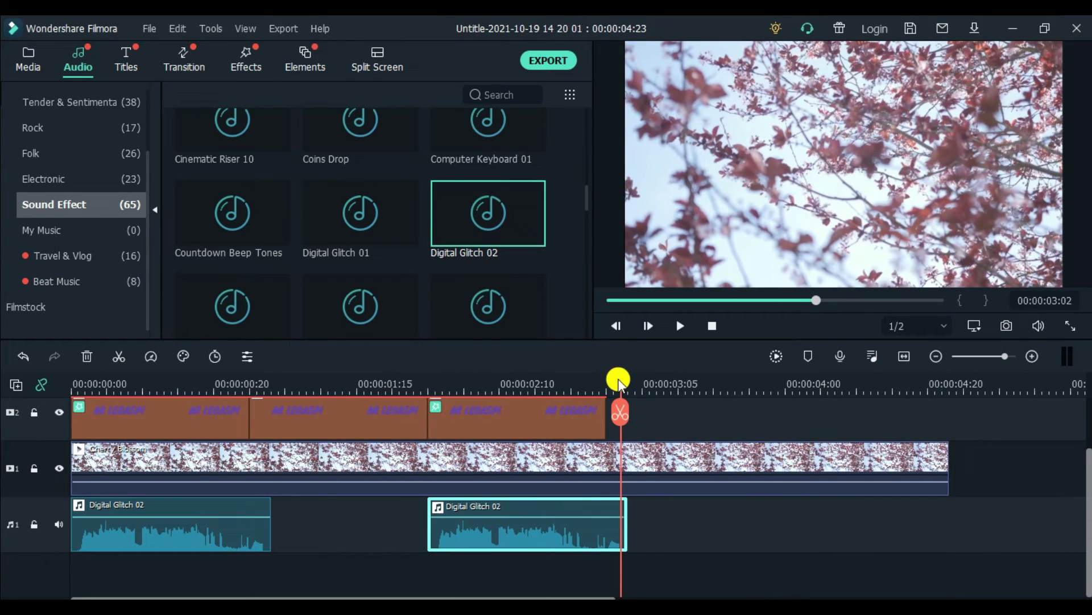
{"action": "left_click", "coordinate": [628, 383]}
{"action": "left_click", "coordinate": [628, 415]}
{"action": "left_click", "coordinate": [658, 456]}
{"action": "key", "text": "Delete"}
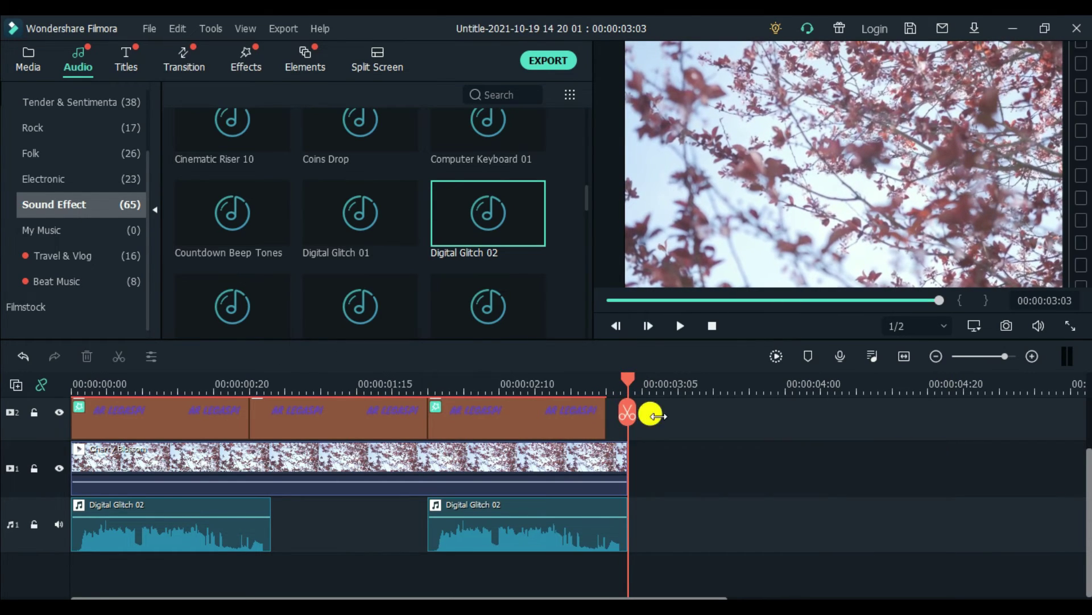
{"action": "key", "text": "space"}
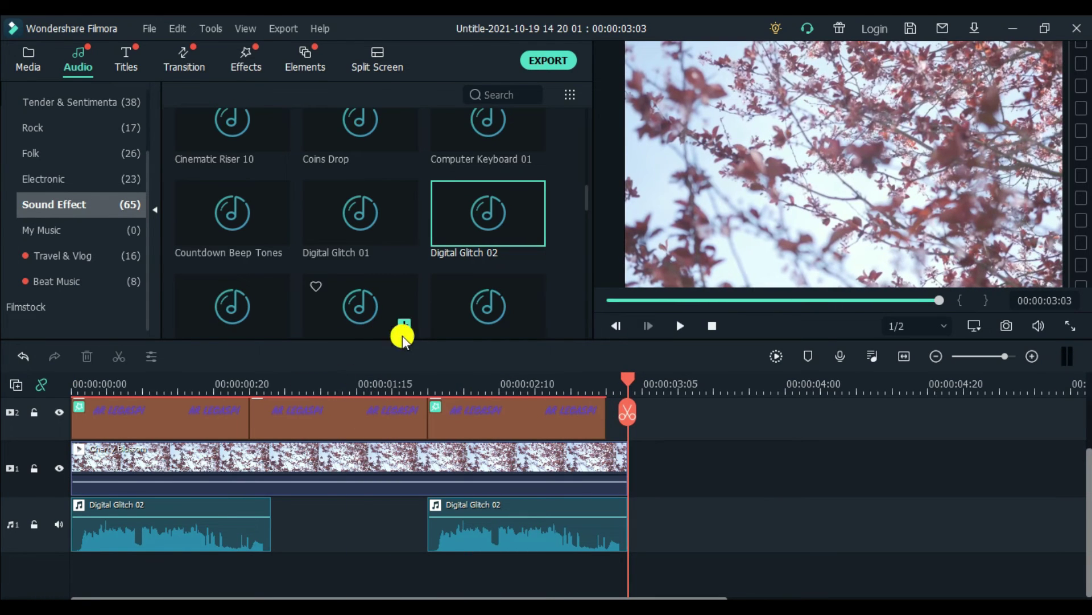
{"action": "scroll", "coordinate": [453, 373], "scroll_direction": "up", "scroll_amount": 2}
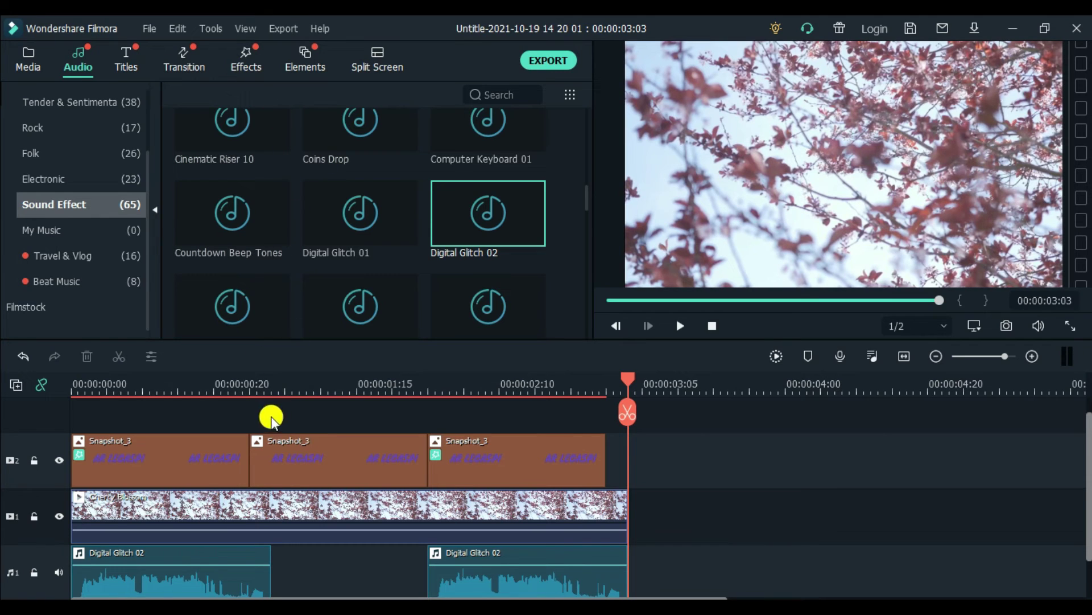
- Drag Blind 1 from Transitions onto the cuts between parts one and two, and two and three
{"action": "left_click", "coordinate": [184, 55]}
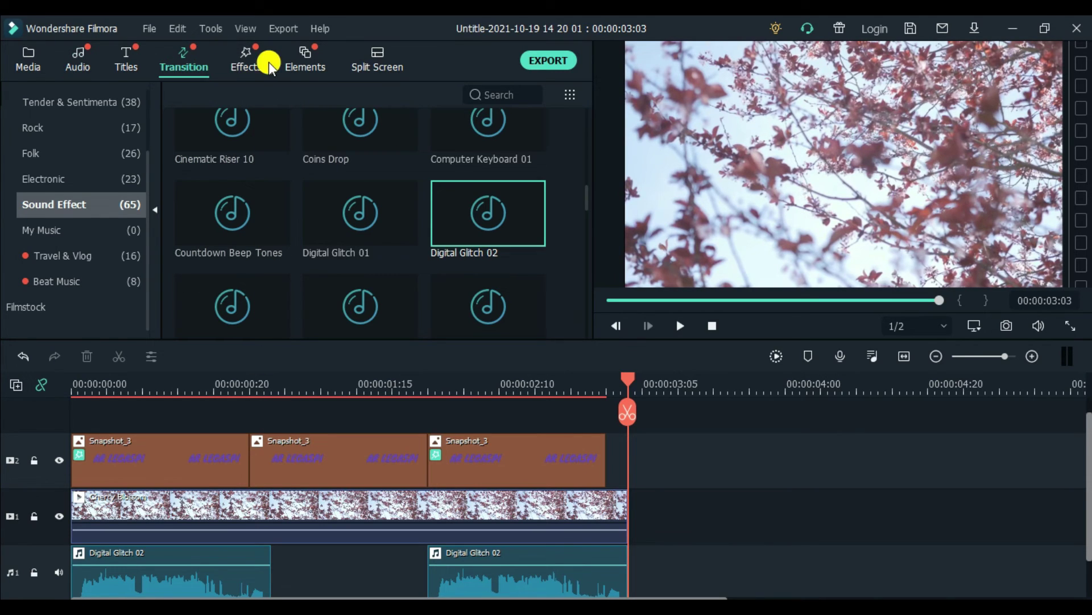
{"action": "left_click", "coordinate": [174, 60]}
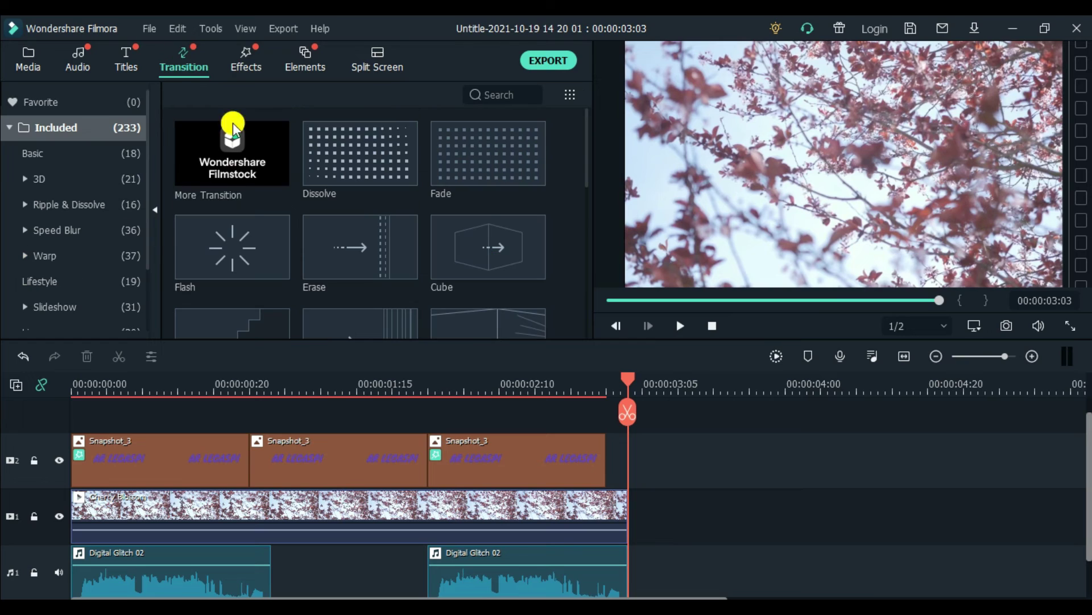
{"action": "scroll", "coordinate": [415, 238], "scroll_direction": "down", "scroll_amount": 3}
{"action": "scroll", "coordinate": [411, 227], "scroll_direction": "up", "scroll_amount": 3}
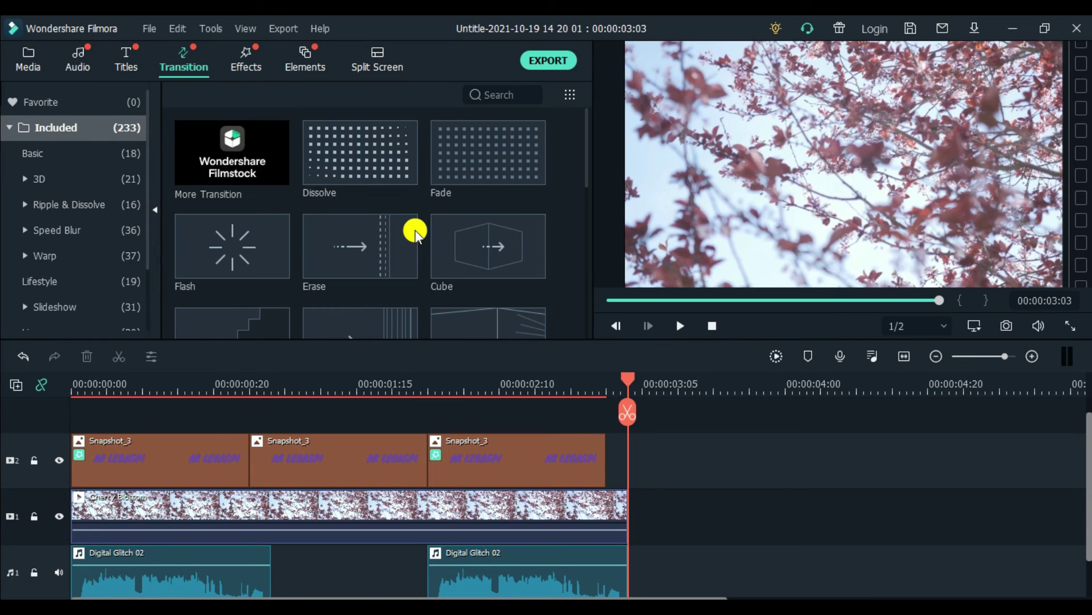
{"action": "scroll", "coordinate": [415, 227], "scroll_direction": "down", "scroll_amount": 3}
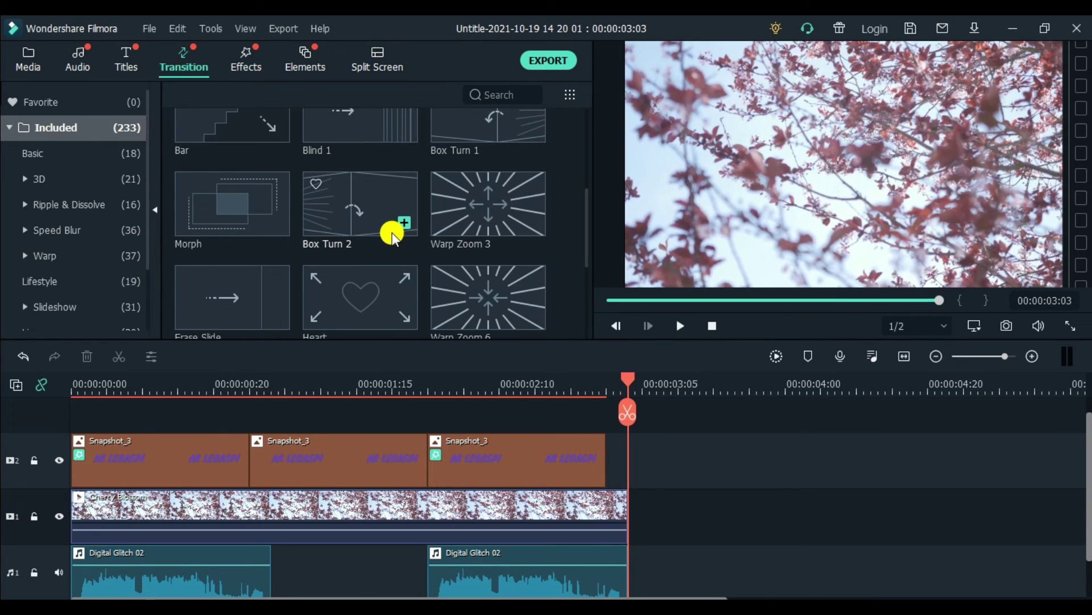
{"action": "scroll", "coordinate": [391, 232], "scroll_direction": "up", "scroll_amount": 3}
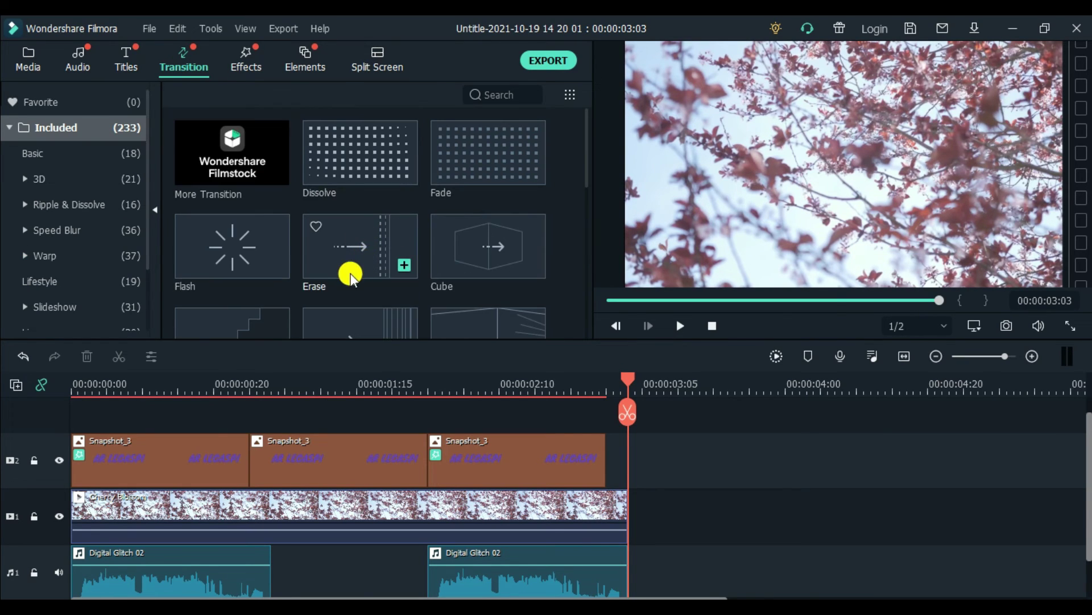
{"action": "scroll", "coordinate": [351, 273], "scroll_direction": "down", "scroll_amount": 3}
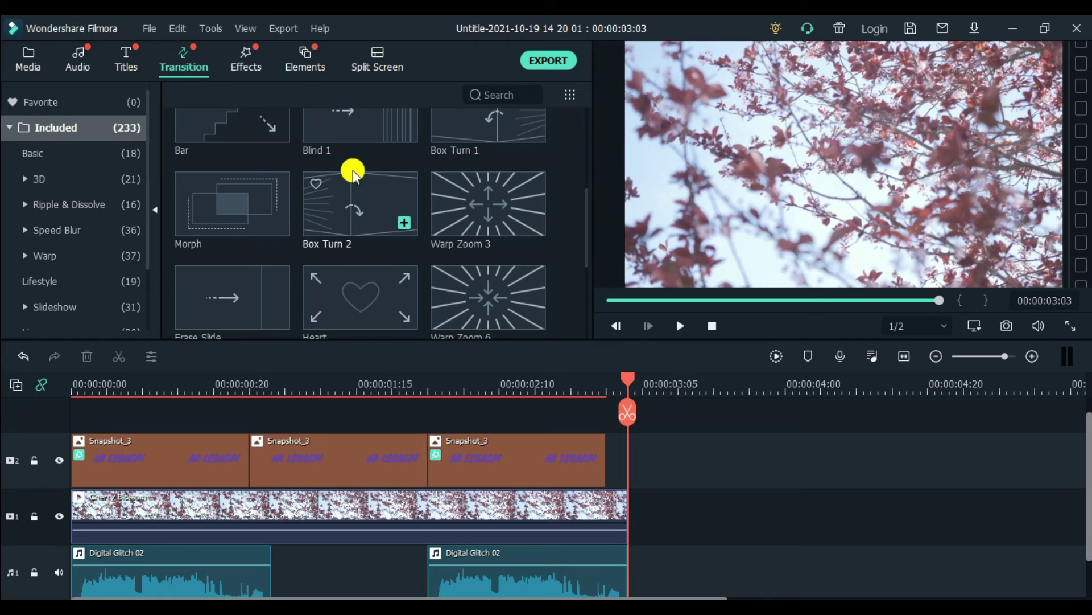
{"action": "left_click_drag", "start_coordinate": [346, 122], "coordinate": [186, 468]}
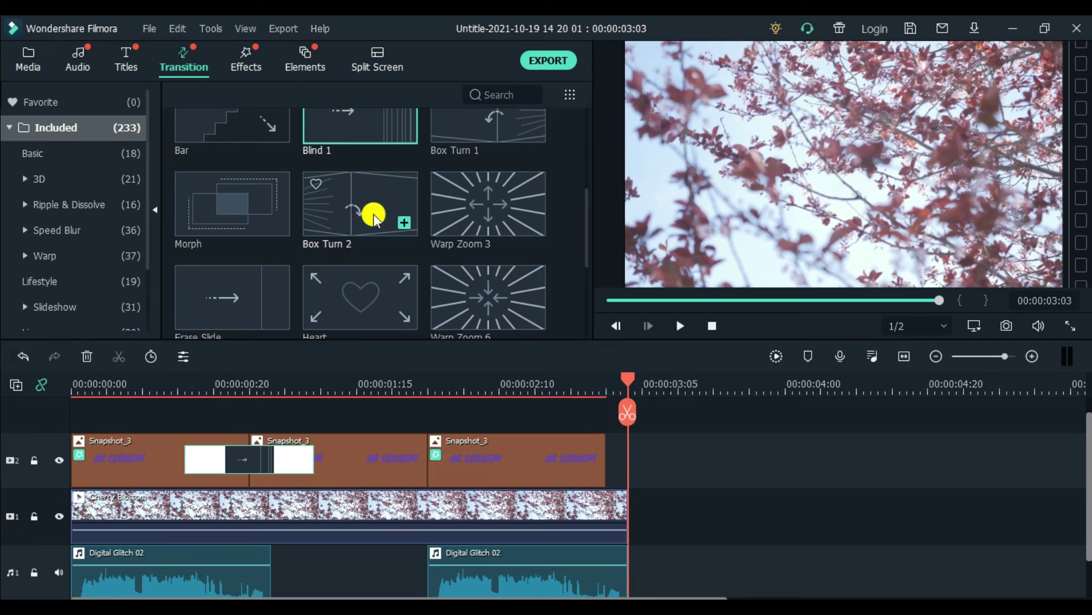
{"action": "left_click_drag", "start_coordinate": [365, 131], "coordinate": [370, 455]}
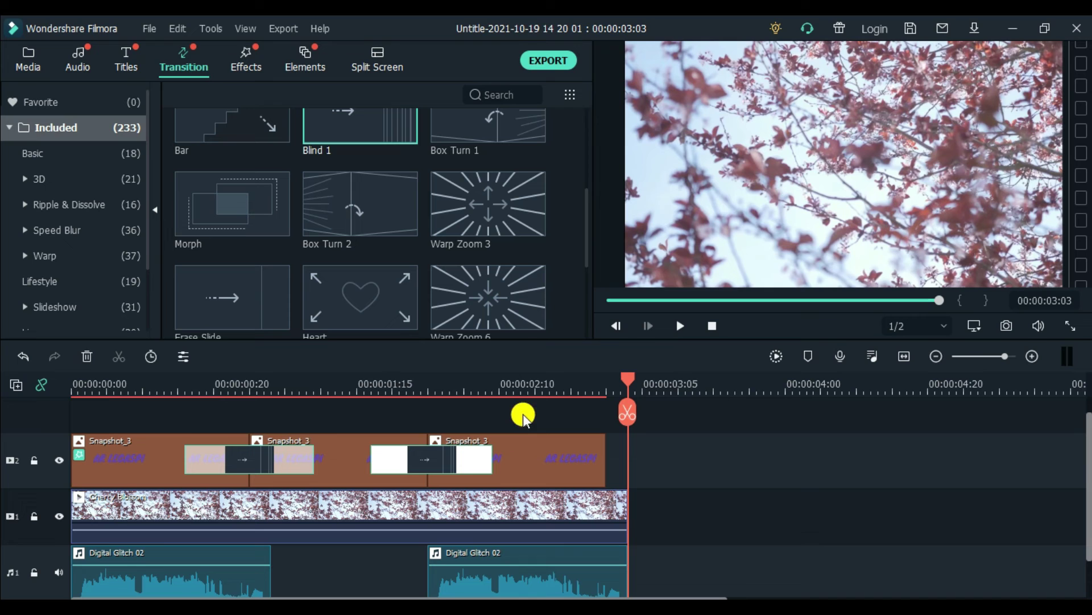
{"action": "left_click", "coordinate": [70, 384]}
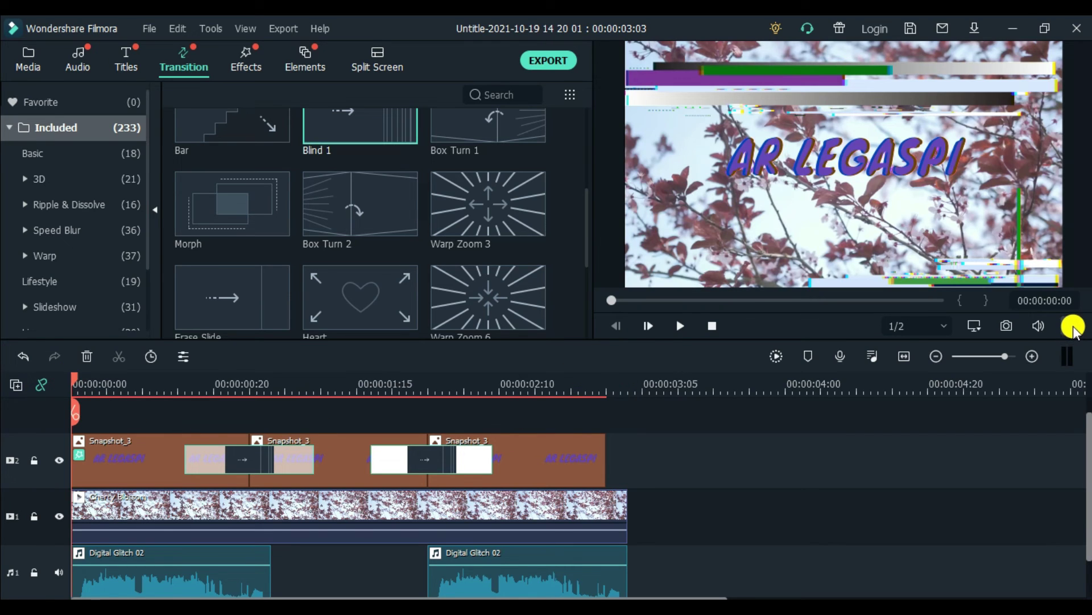